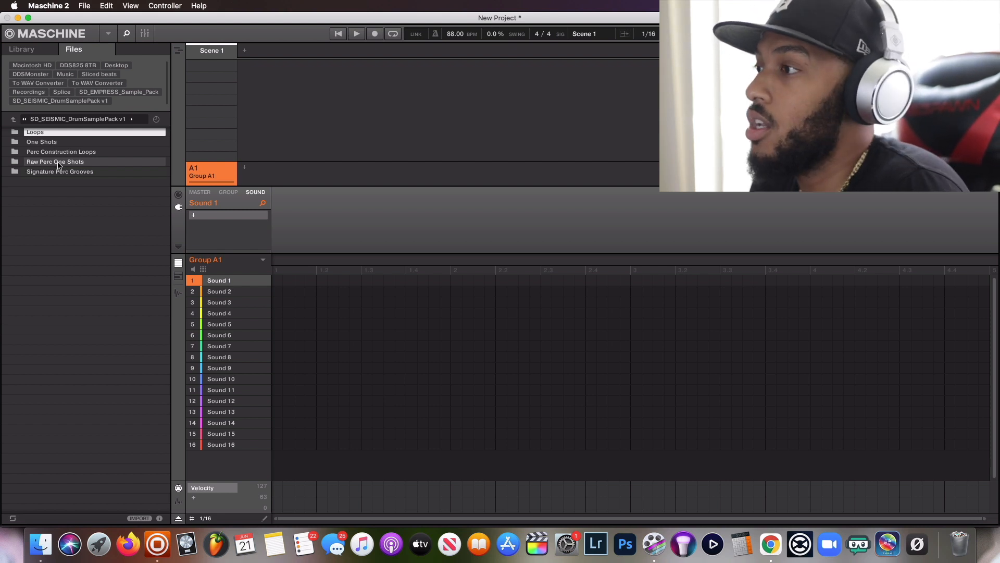
Look through the Loops, One Shots and Perc Construction Loops folders of the SD_SEISMIC_DrumSamplePack v1.
double_click(84, 134)
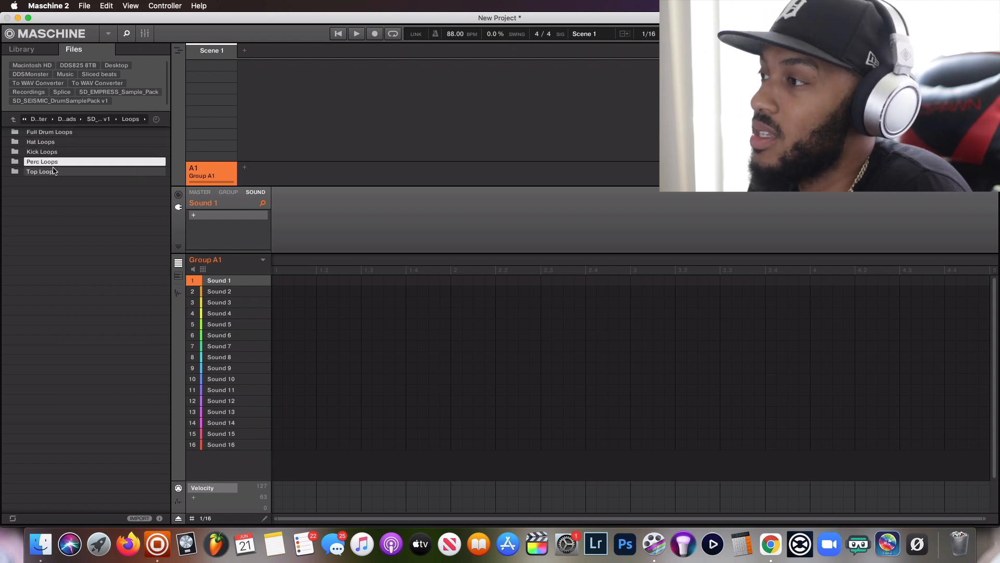
click(99, 118)
double_click(55, 143)
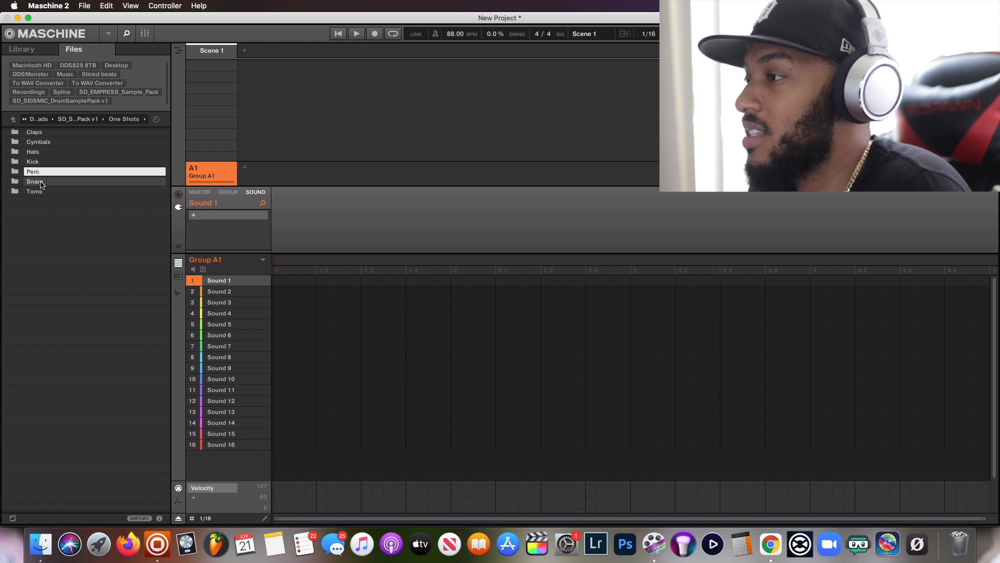
click(78, 118)
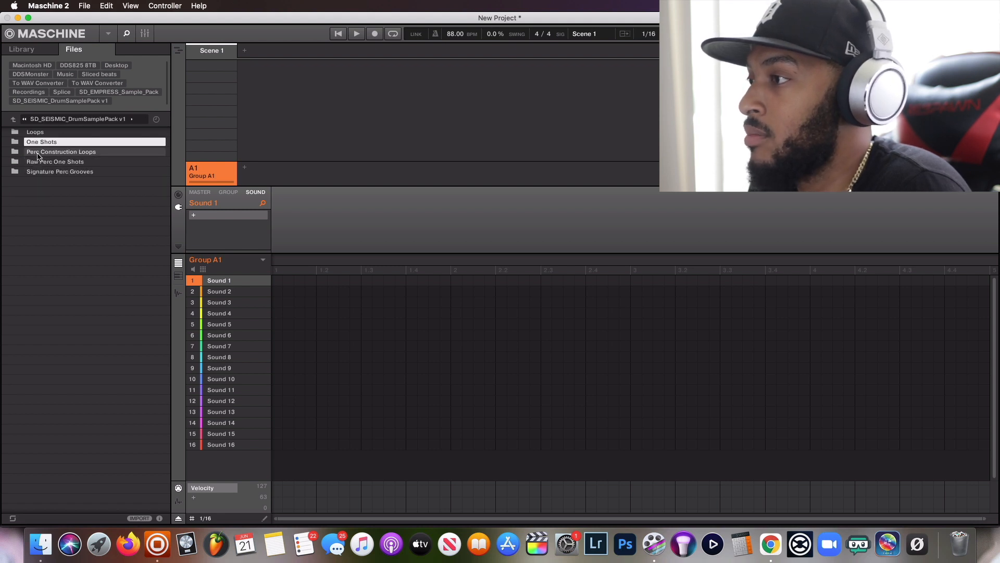
click(37, 152)
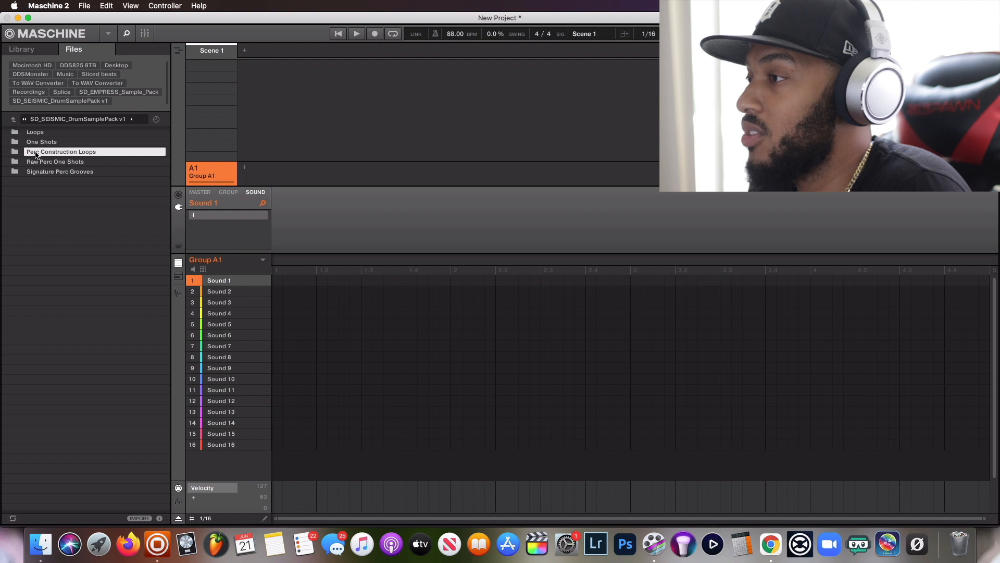
double_click(37, 152)
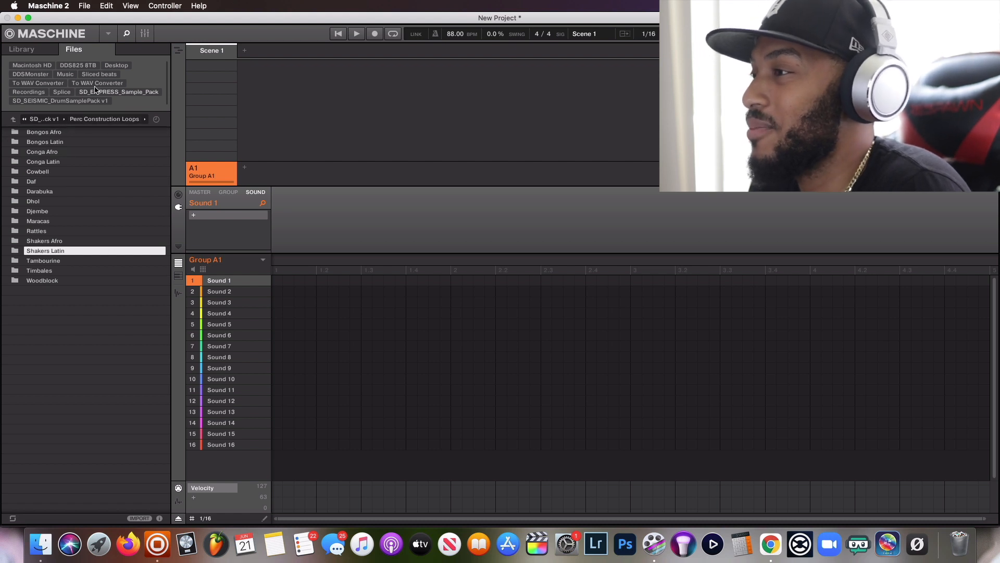
click(45, 123)
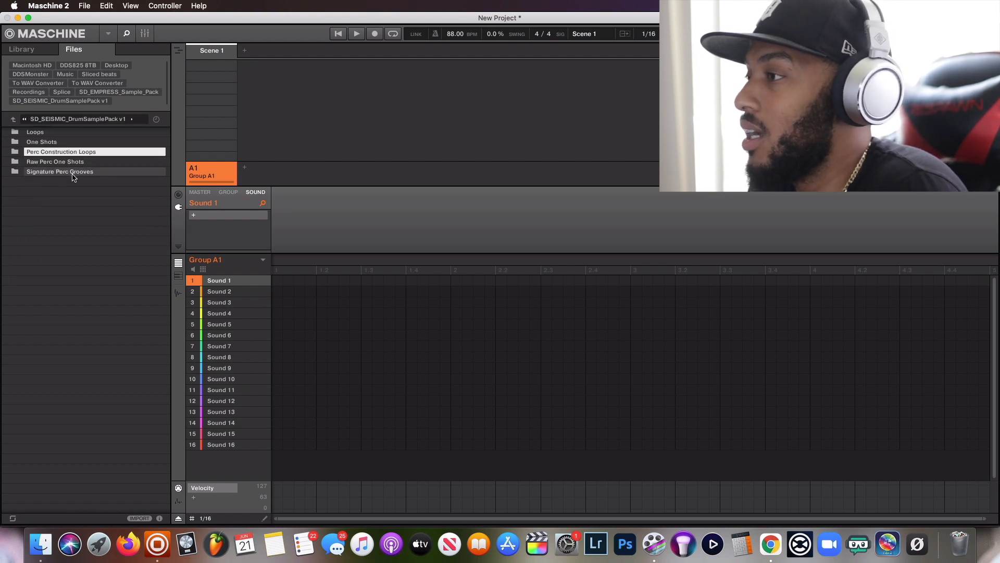
Browse the Raw Perc One Shots folder, audition bongo samples including SingleHitFlams_02, and return to the pack's root folder.
click(69, 163)
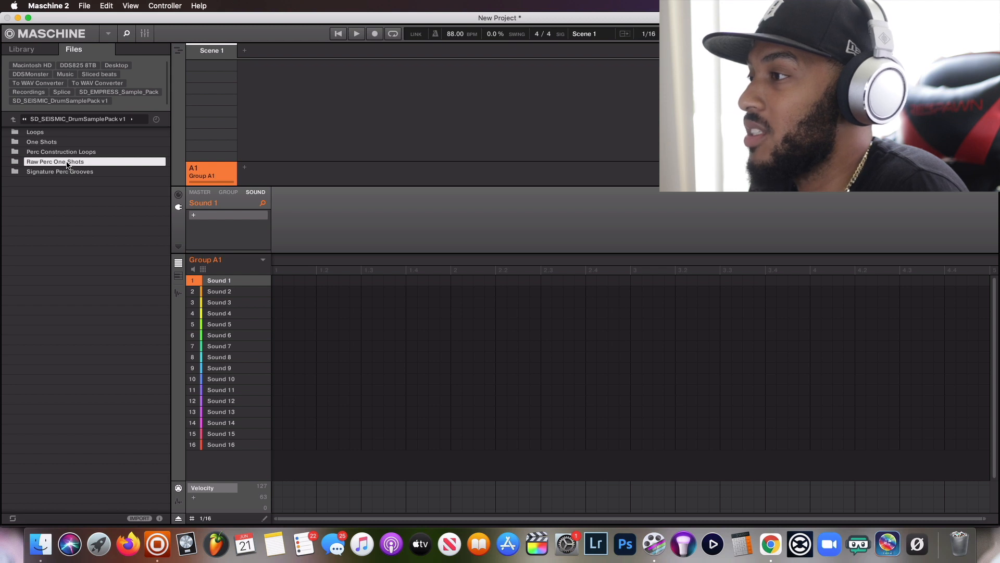
double_click(69, 163)
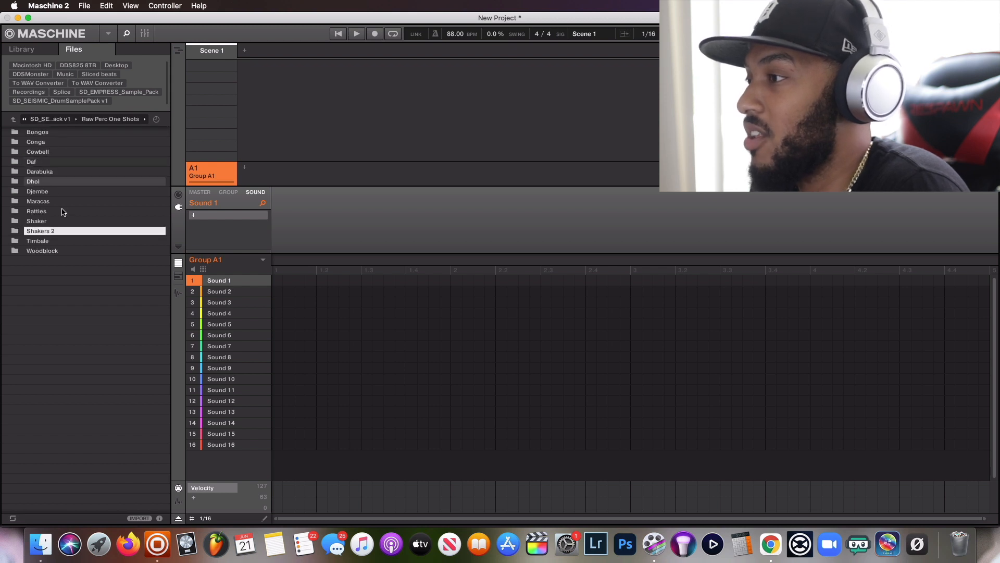
double_click(73, 132)
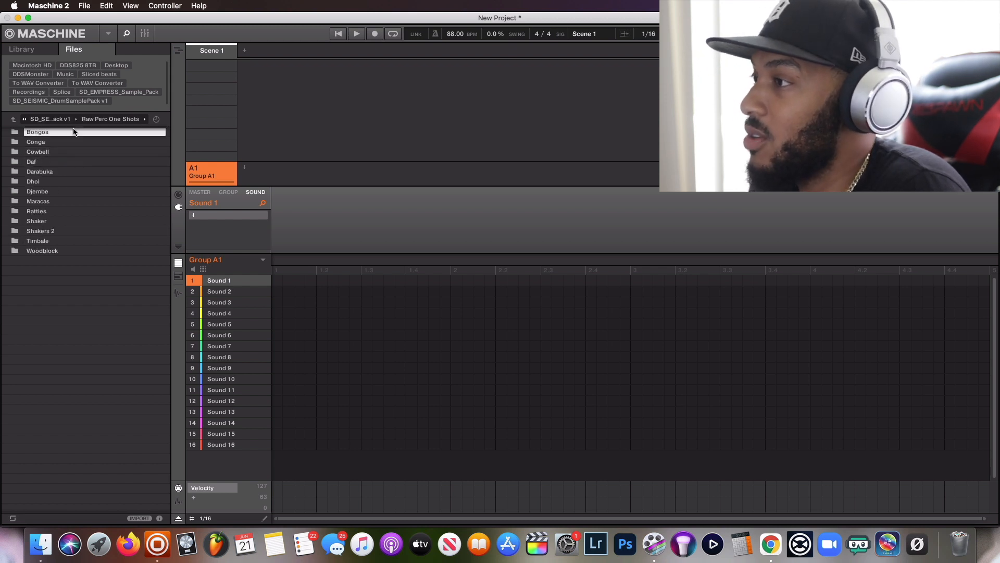
click(76, 163)
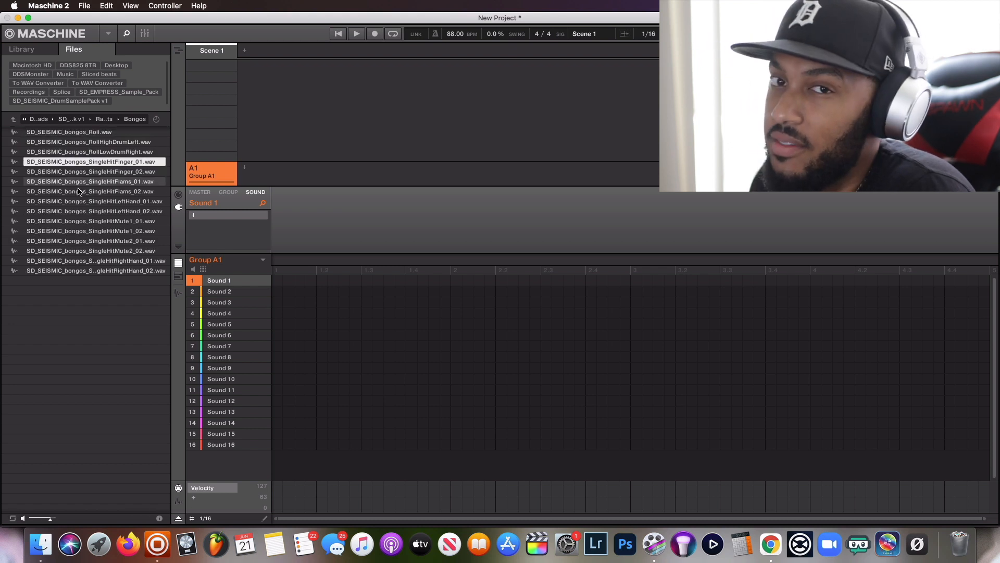
click(80, 192)
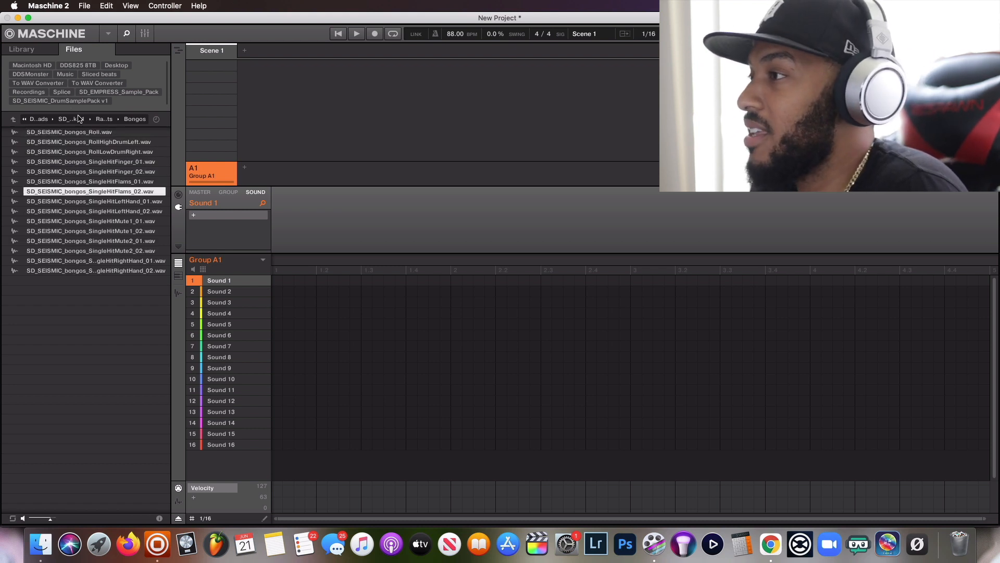
click(77, 120)
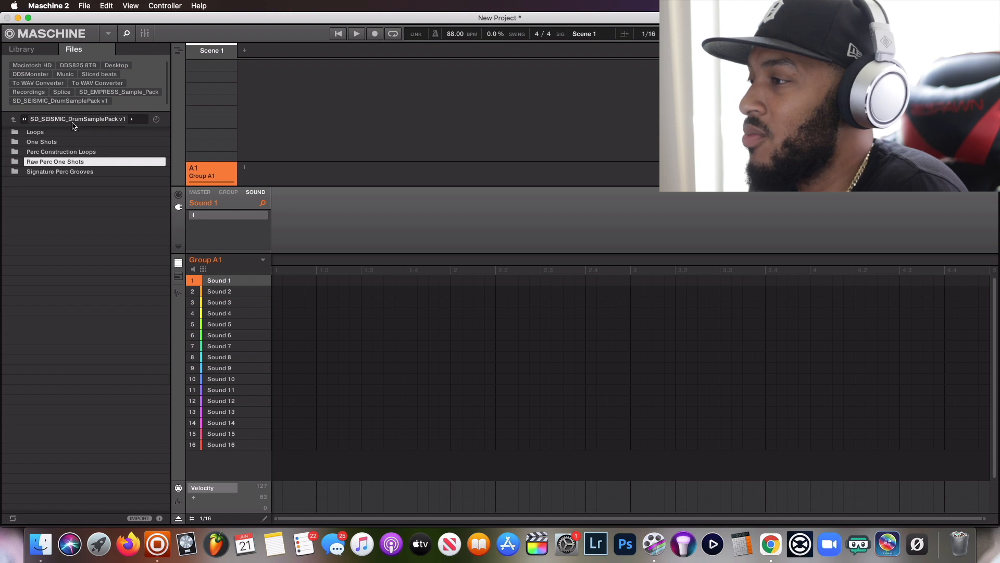
Audition percgroove samples 16_95, 19_95 and 22_100 from Signature Perc Grooves, and return to the pack's root folder.
click(75, 175)
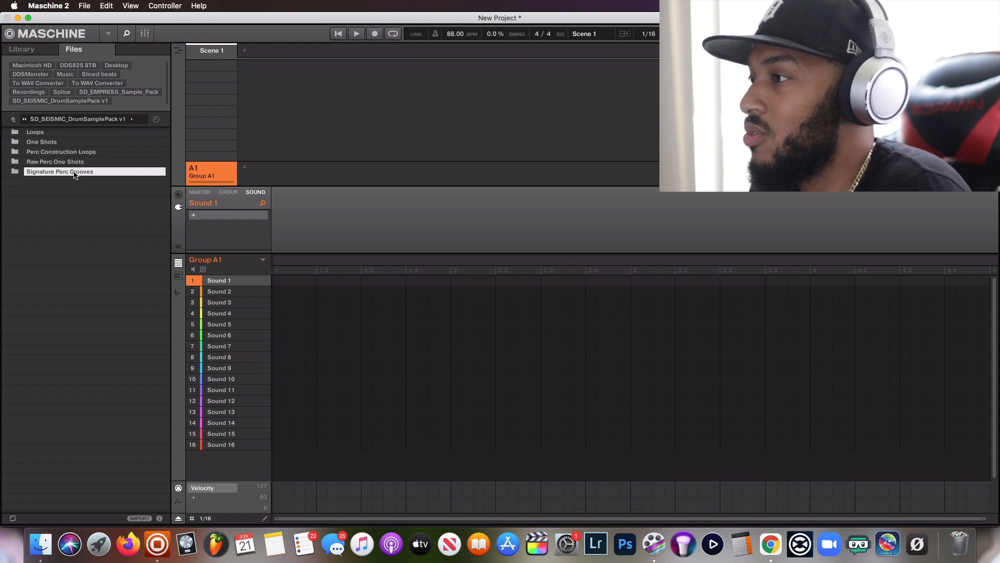
double_click(75, 173)
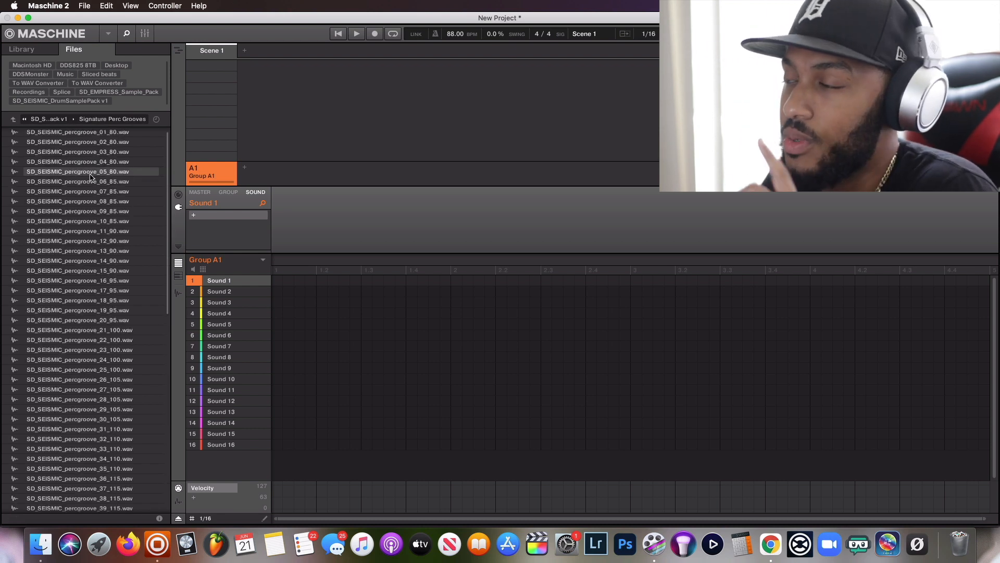
click(120, 278)
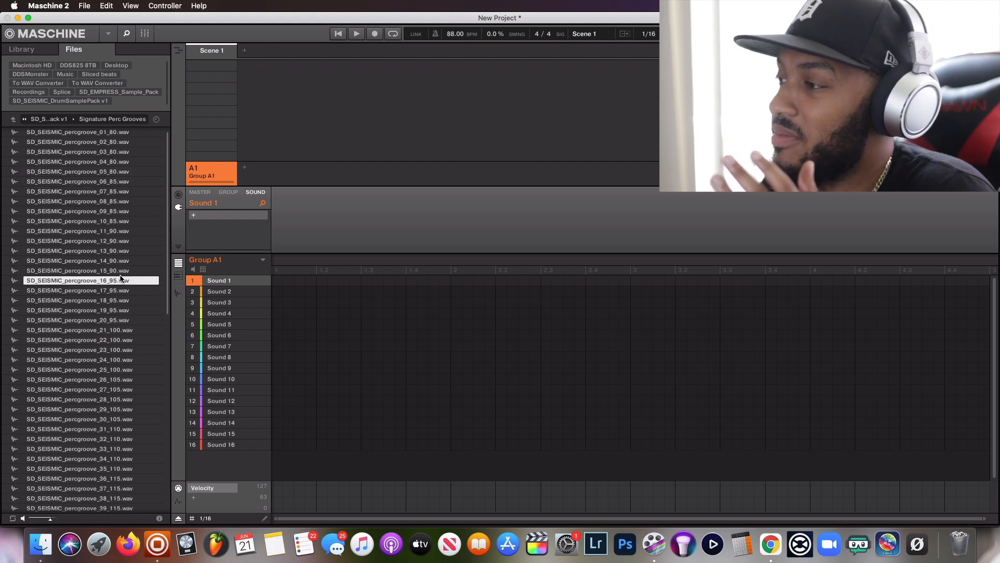
click(99, 311)
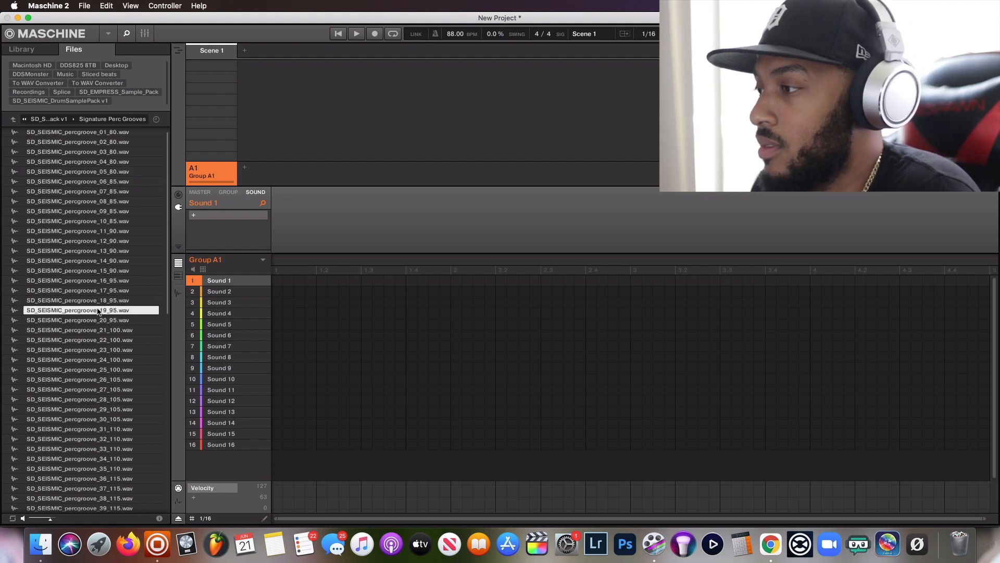
click(102, 341)
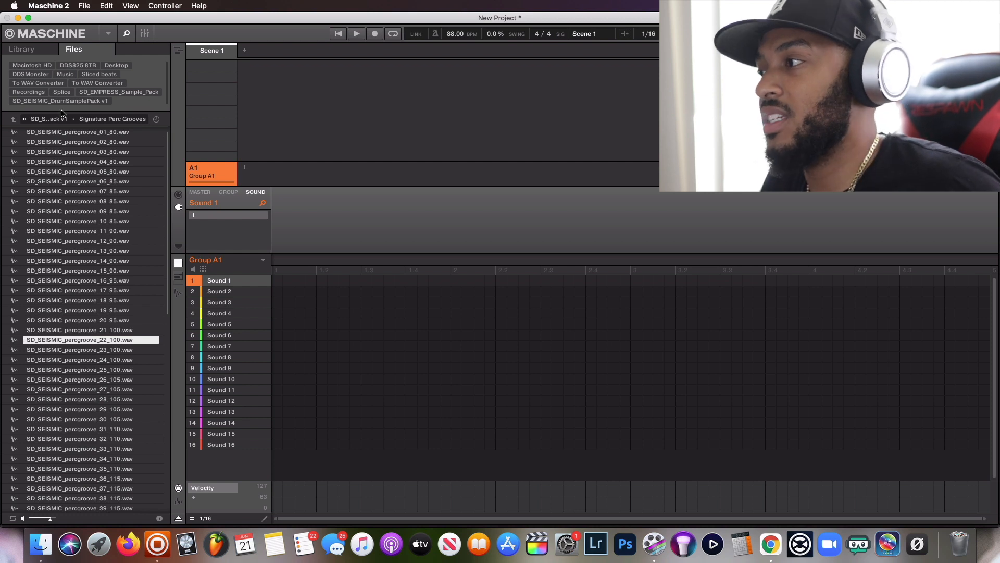
click(46, 121)
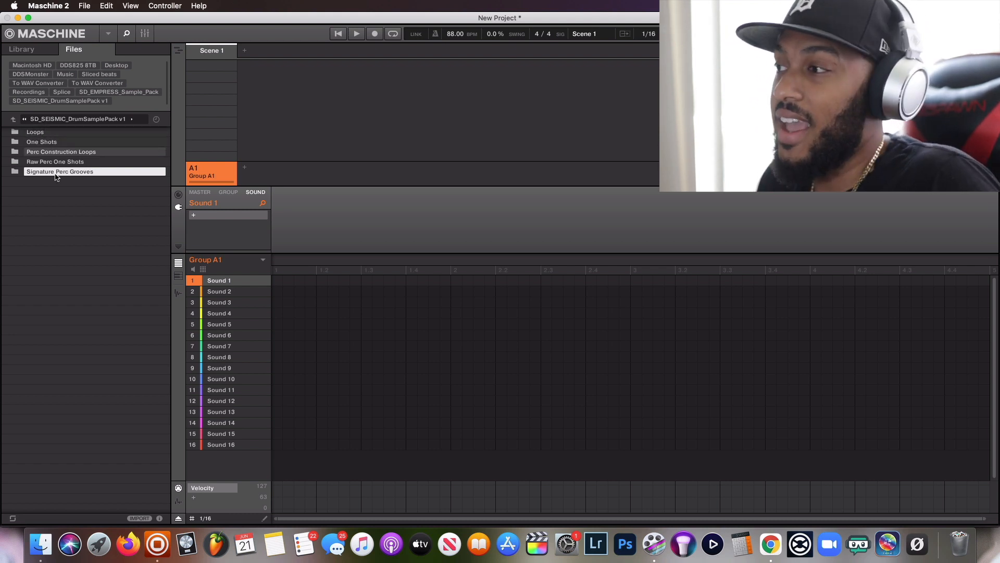
Open the Kick folder within One Shots and audition the kick samples near the start of the list.
double_click(72, 143)
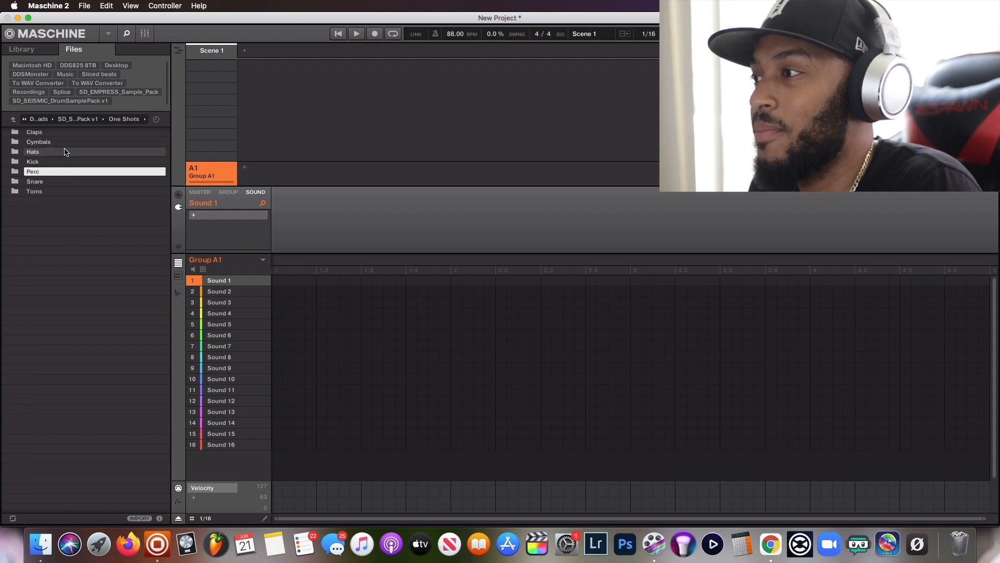
double_click(66, 162)
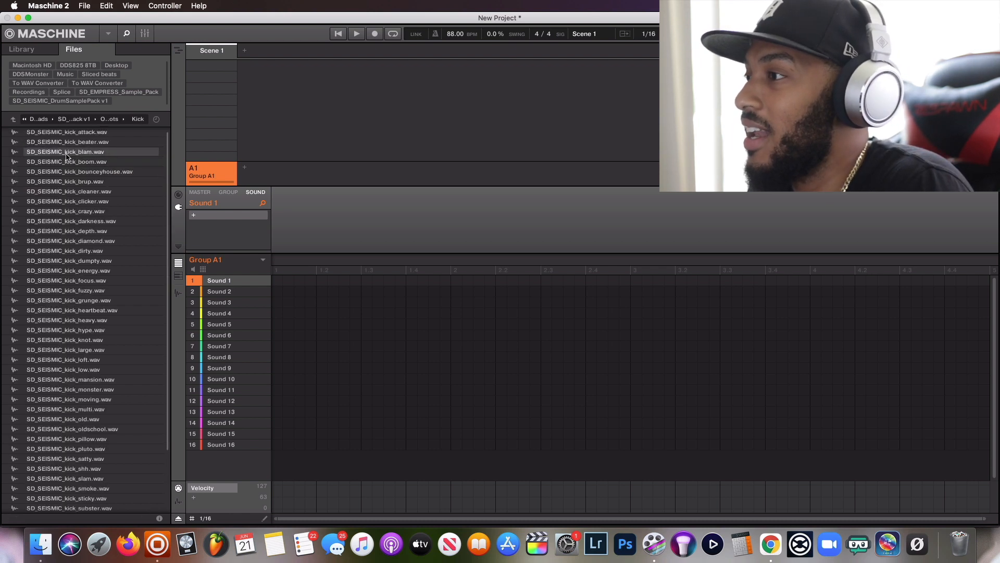
key(Down)
key(Down)
key(Down)
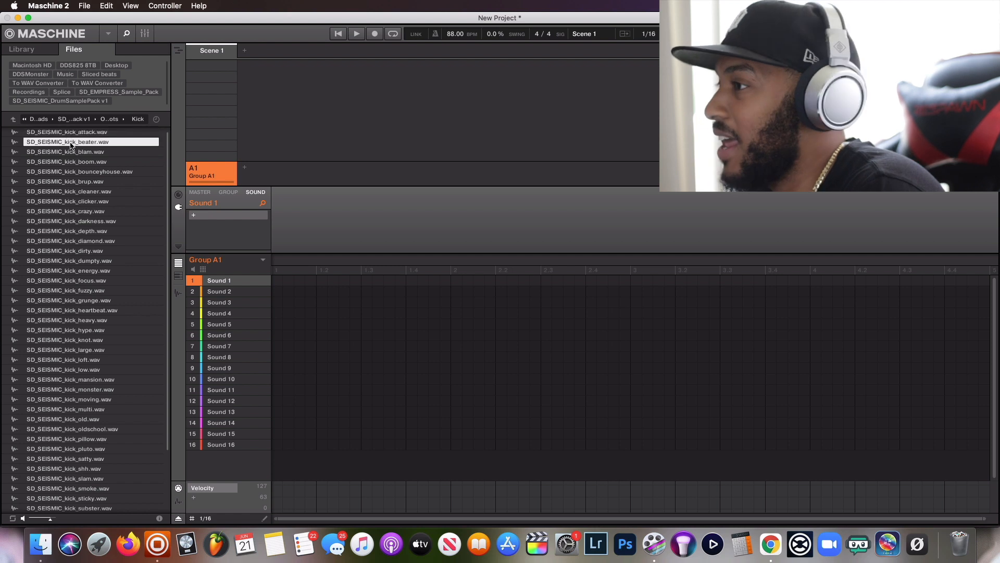
key(Down)
key(Down)
key(Down)
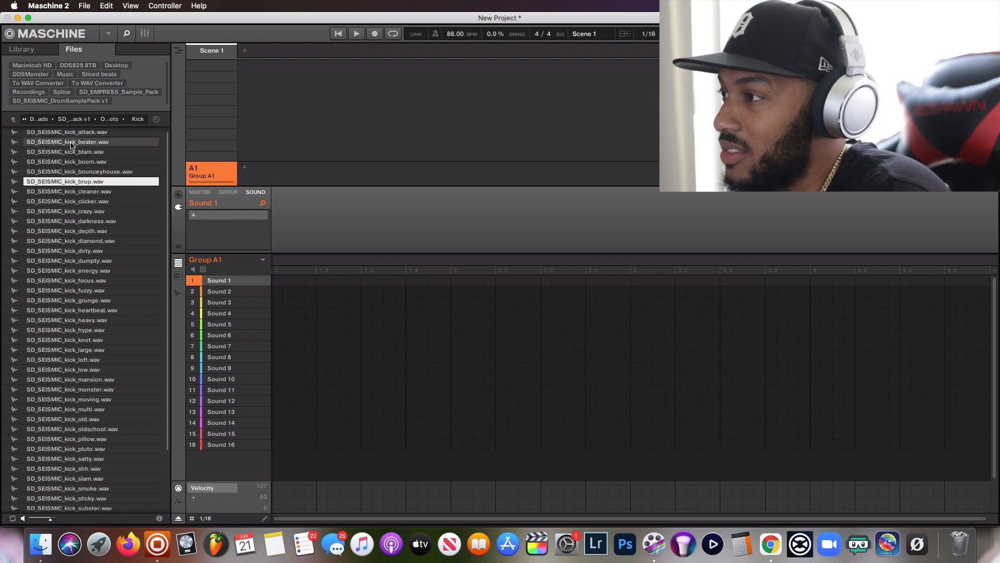
Load SD_SEISMIC_kick_cleaner.wav into Sound 1 of Group A1.
key(Down)
key(Down)
key(Up)
drag(86, 195, 219, 280)
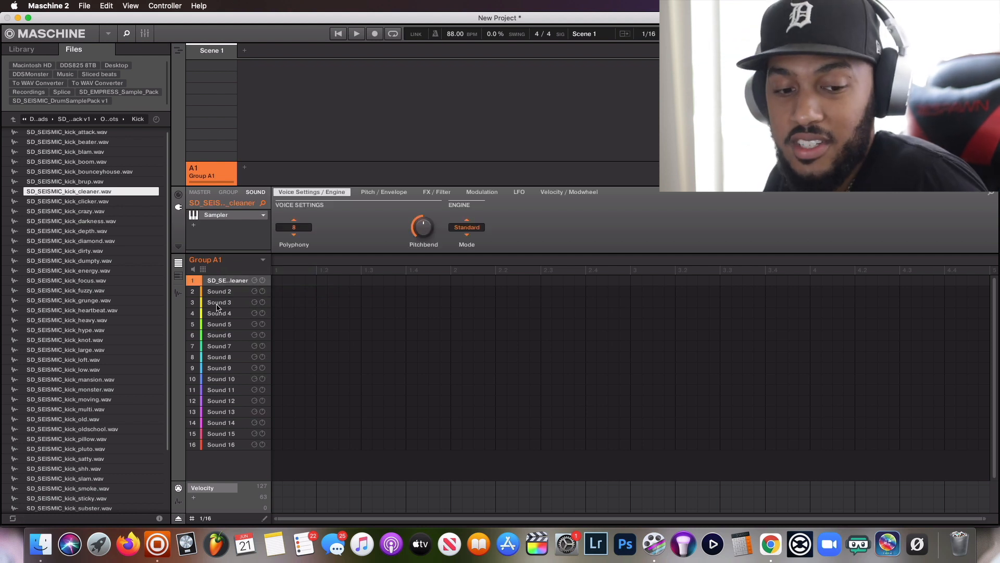
Audition the kick samples that follow kick_cleaner and load SD_SEISMIC_kick_dirty.wav into Sound 1.
click(135, 204)
click(134, 212)
click(134, 223)
click(135, 232)
click(135, 241)
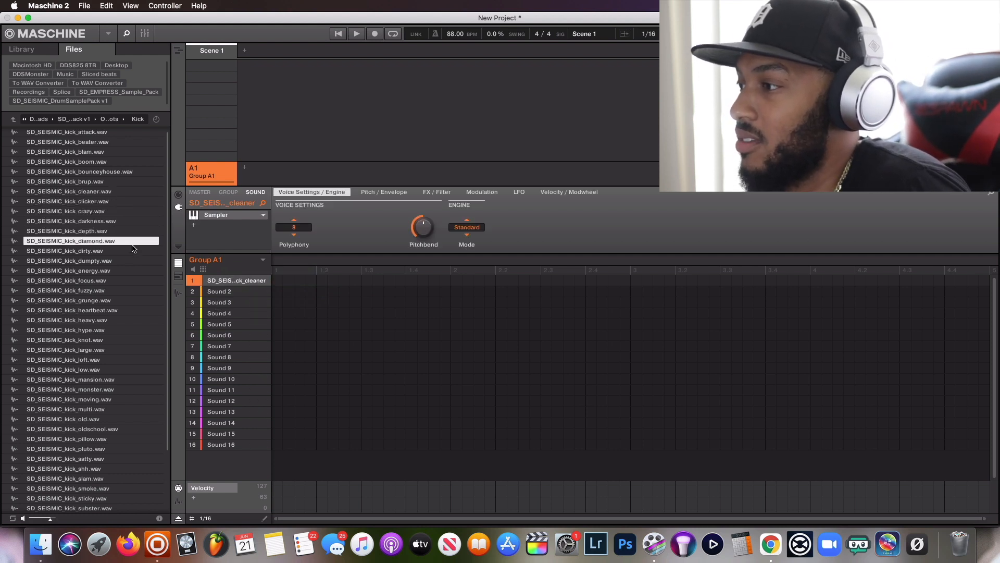
click(132, 252)
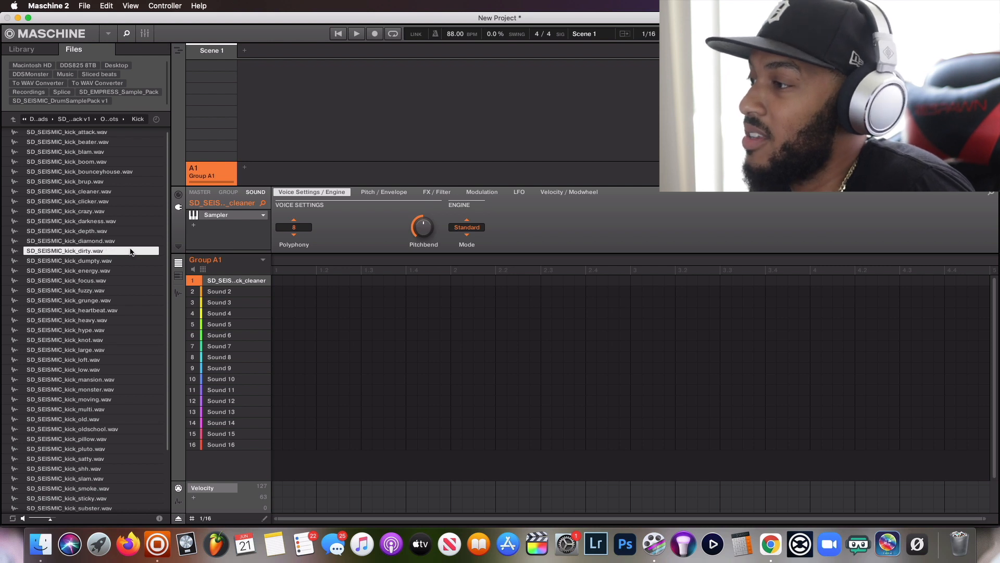
double_click(130, 252)
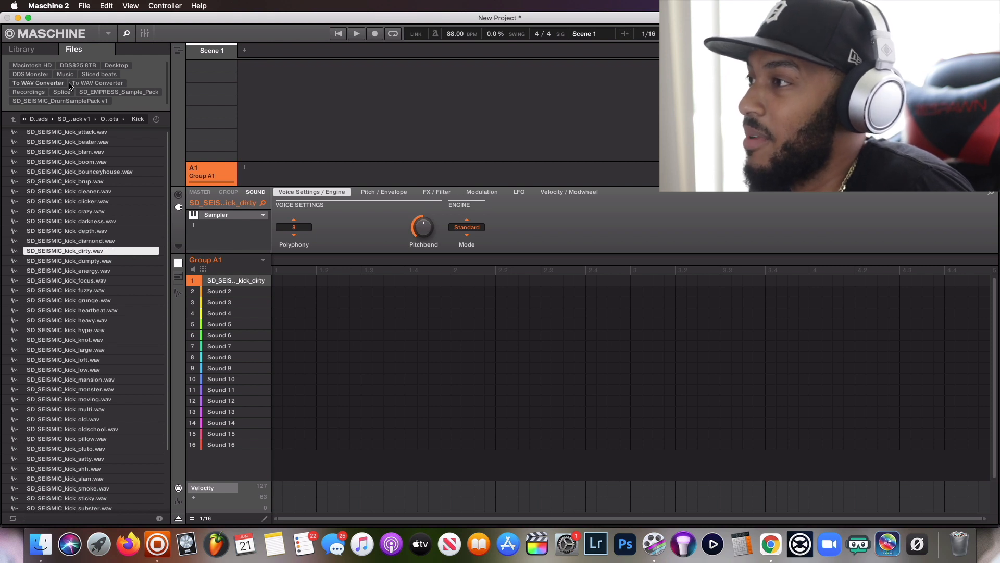
Load SD_SEISMIC_clap_clean.wav from the one-shot Claps folder into Sound 2.
click(77, 119)
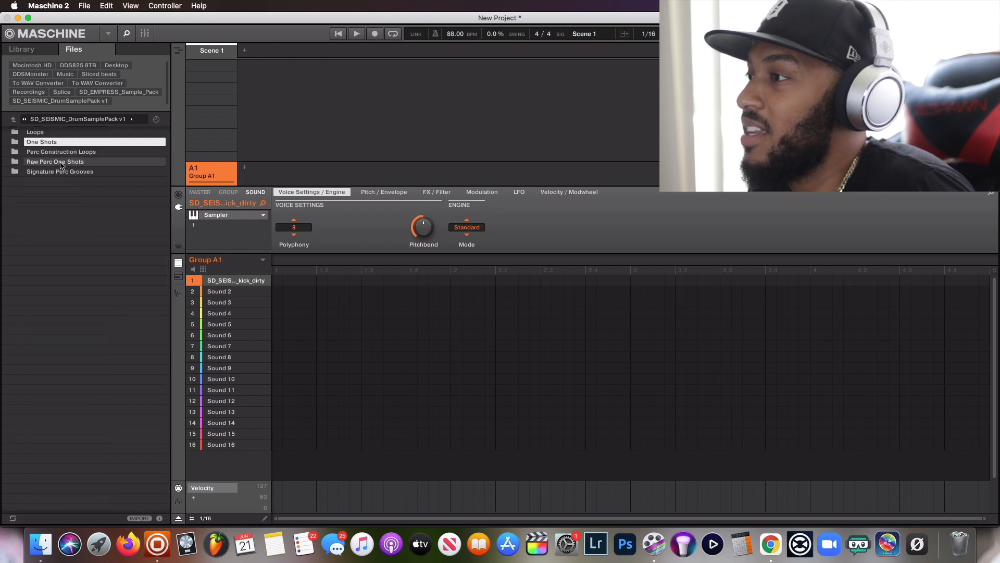
double_click(106, 141)
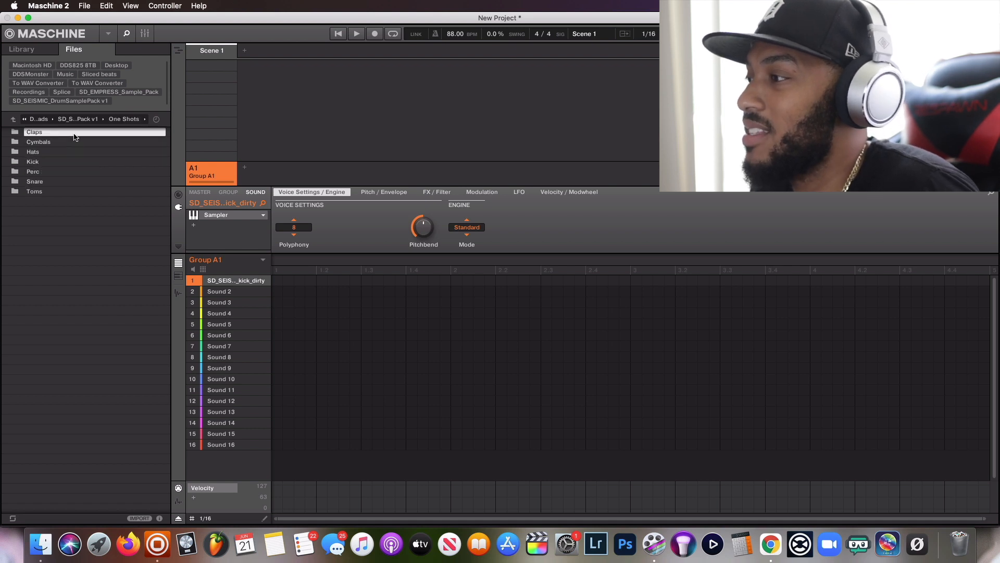
double_click(73, 132)
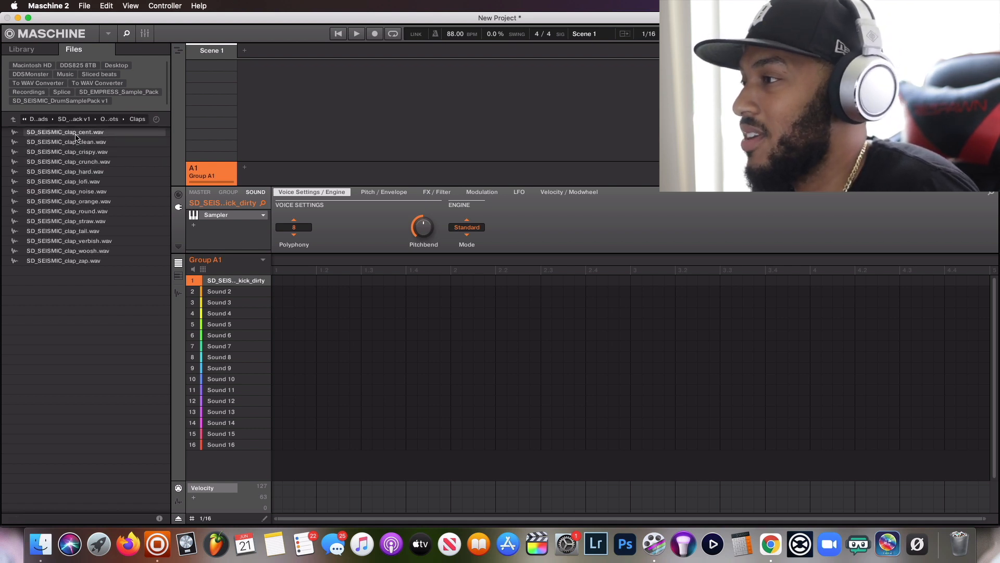
click(76, 141)
drag(76, 144, 219, 292)
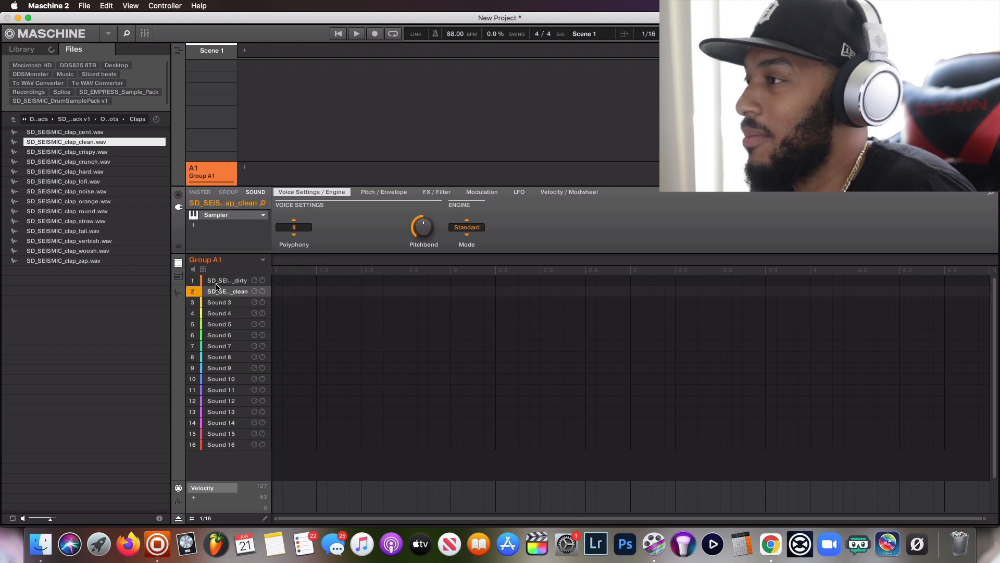
Audition samples in the one-shot Hats folder, load SD_SEISMIC_hat_darkness.wav into Sound 3, and return to the One Shots folder.
click(102, 120)
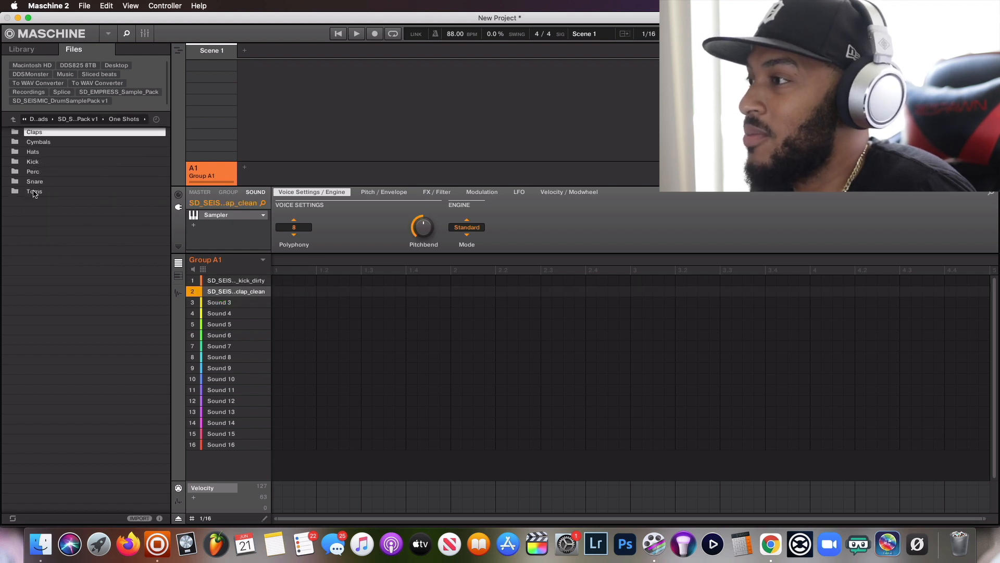
double_click(37, 156)
click(44, 139)
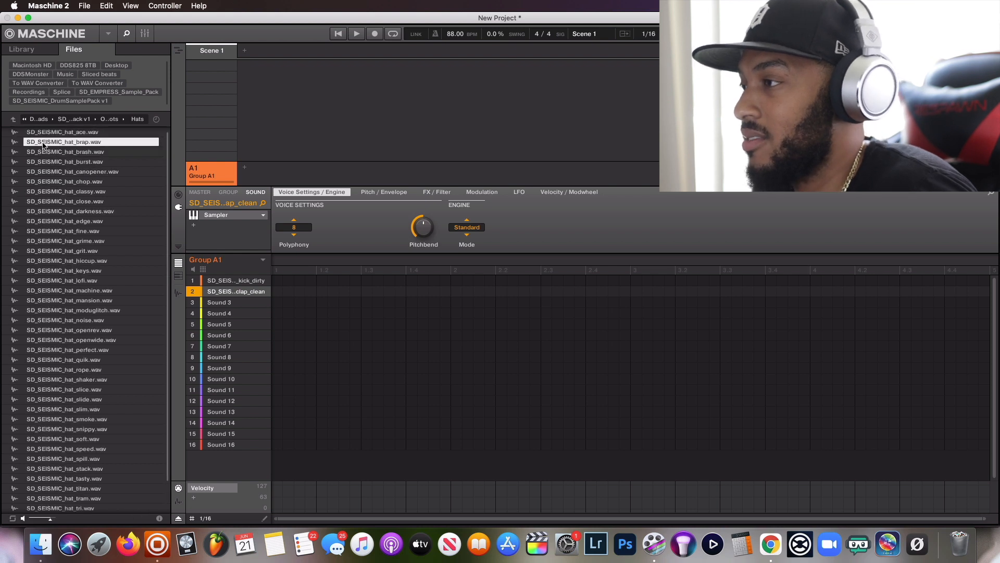
click(40, 151)
key(Down)
key(Down)
key(Down)
key(Down)
key(Down)
key(Down)
key(Down)
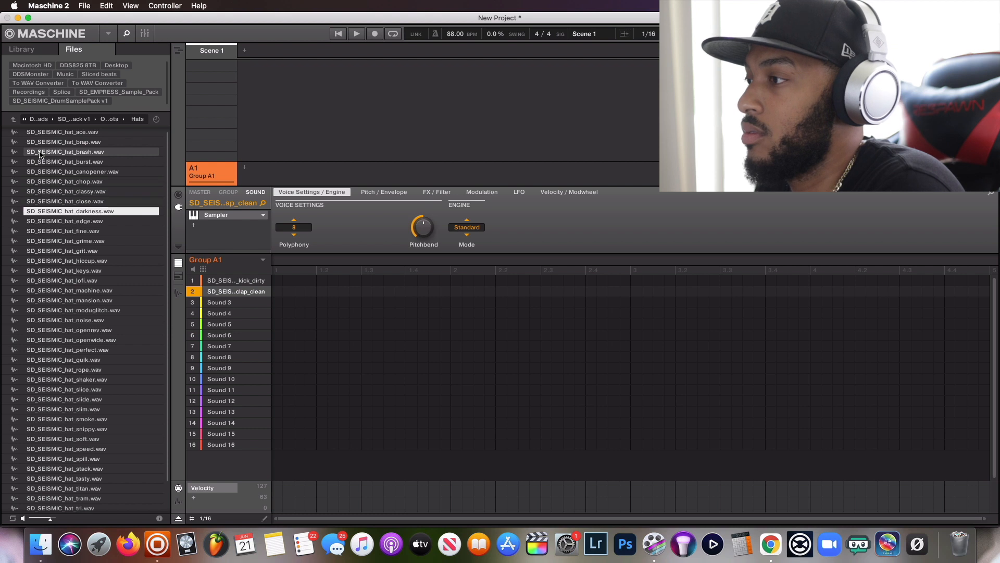
click(68, 211)
drag(96, 213, 229, 301)
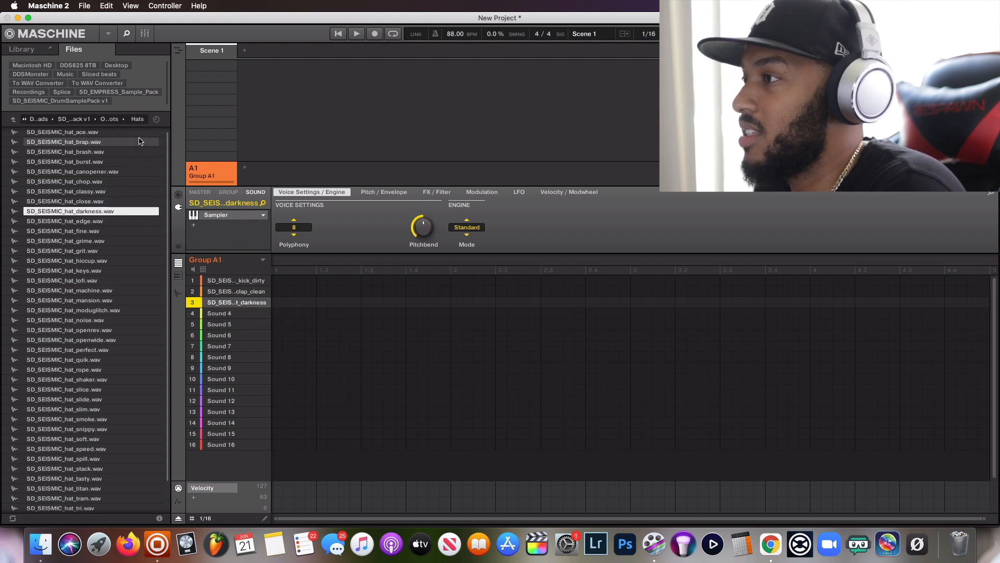
click(110, 119)
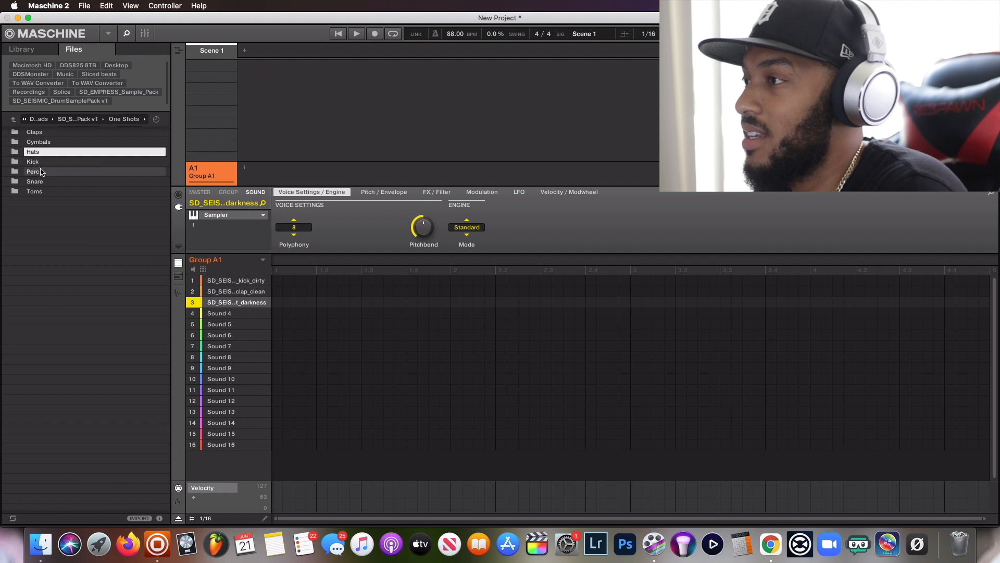
Load SD_SEISMIC_cymbal_splashtrap.wav from the one-shot Cymbals folder into Sound 5 and set its polyphony to 1.
double_click(40, 142)
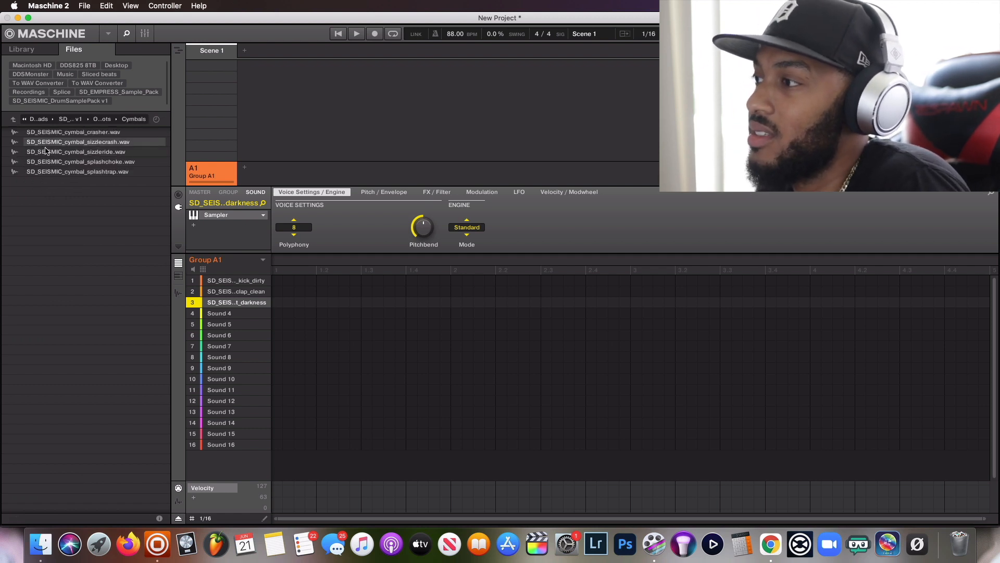
click(51, 171)
drag(92, 201, 237, 325)
click(293, 227)
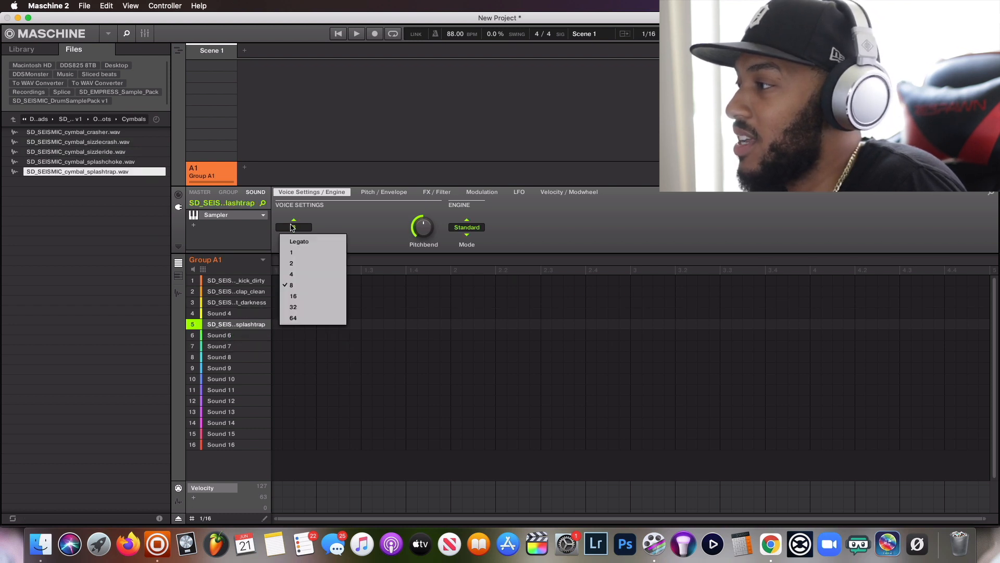
click(292, 252)
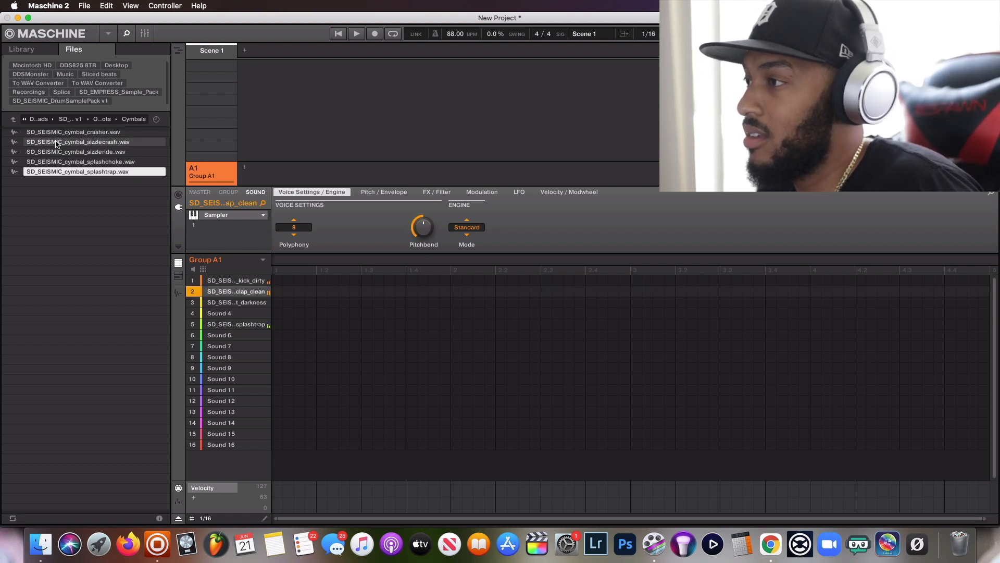
Load SD_SEISMIC_snare_clippy.wav from the one-shot Snare folder into Sound 6 and return to the One Shots folder.
click(102, 120)
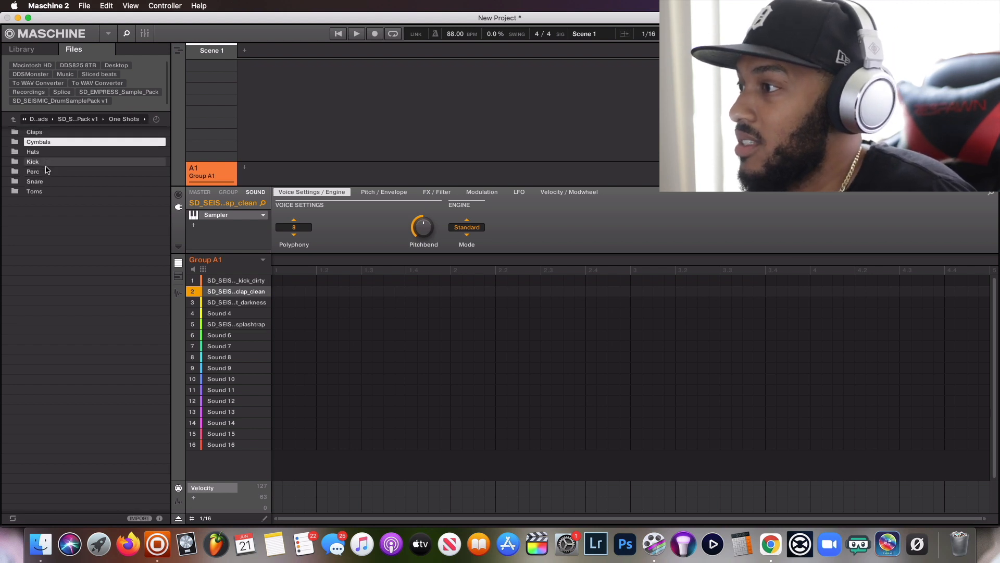
click(46, 182)
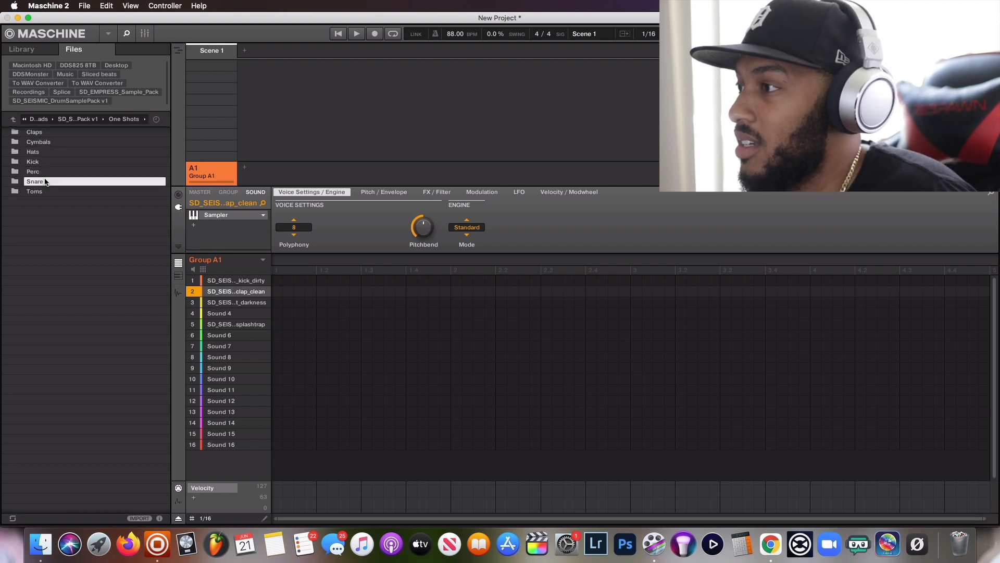
double_click(45, 182)
click(45, 163)
drag(48, 162, 209, 332)
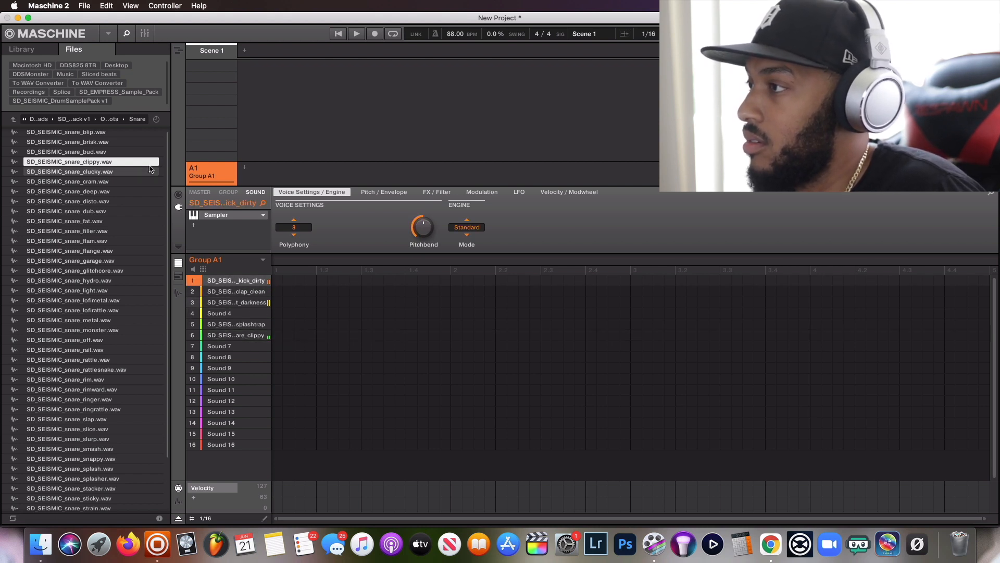
click(110, 119)
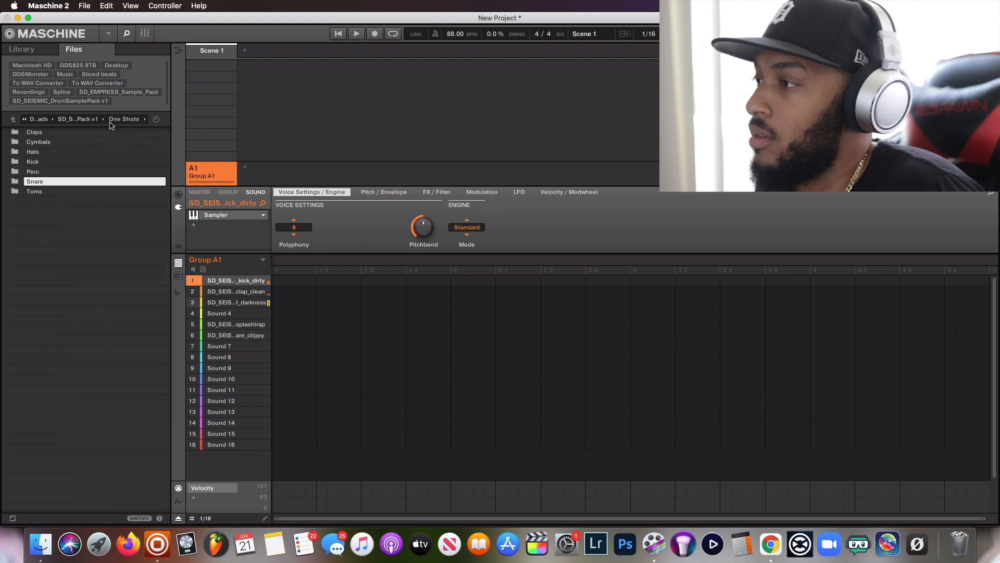
Audition the filler, electrofill and dubfill samples in the one-shot Toms folder.
double_click(63, 192)
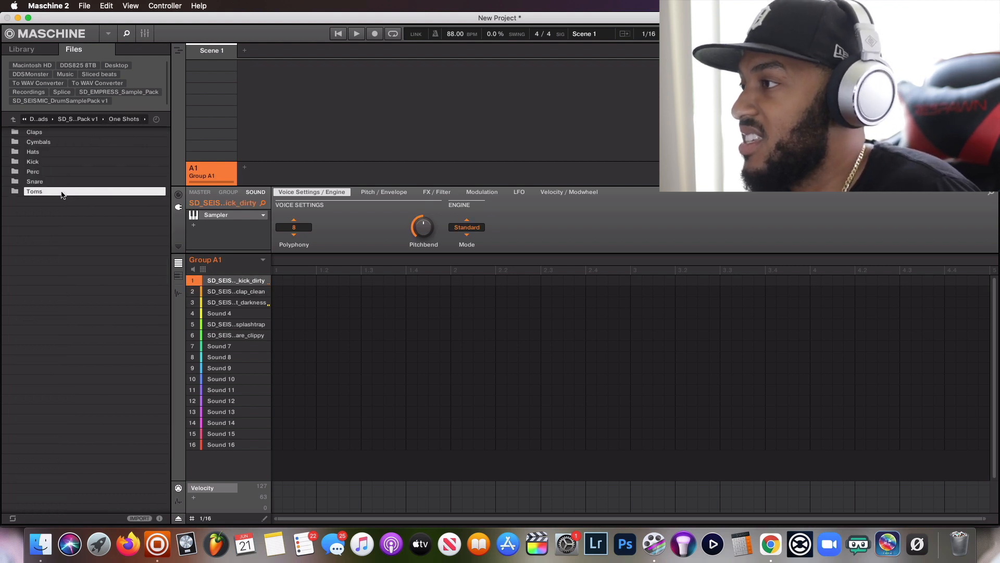
click(59, 151)
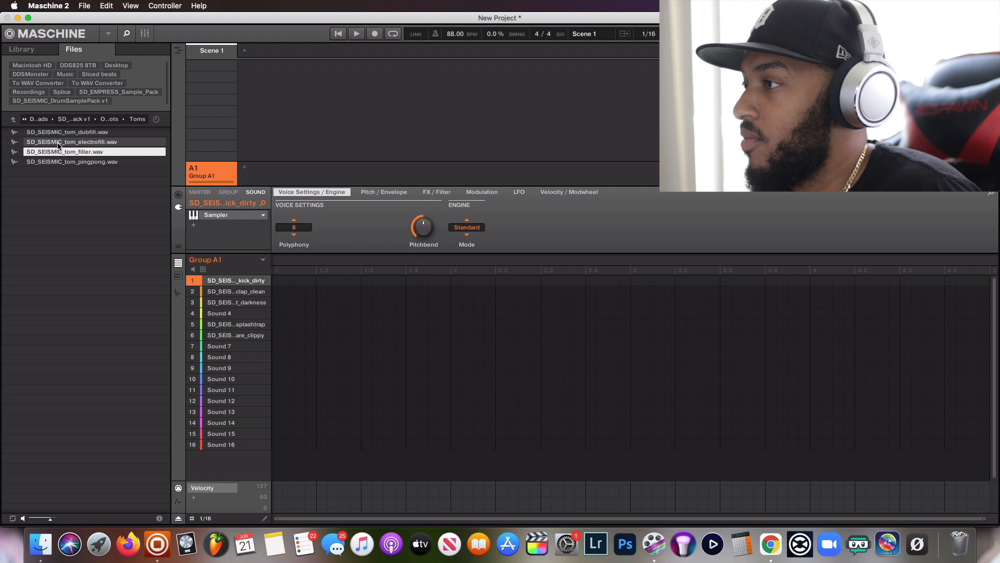
click(58, 143)
click(58, 134)
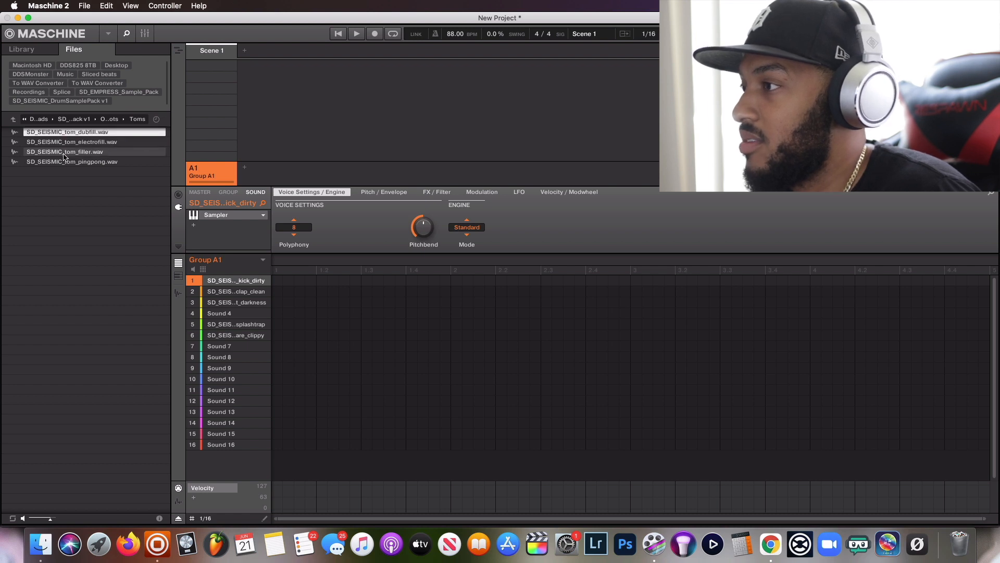
click(61, 152)
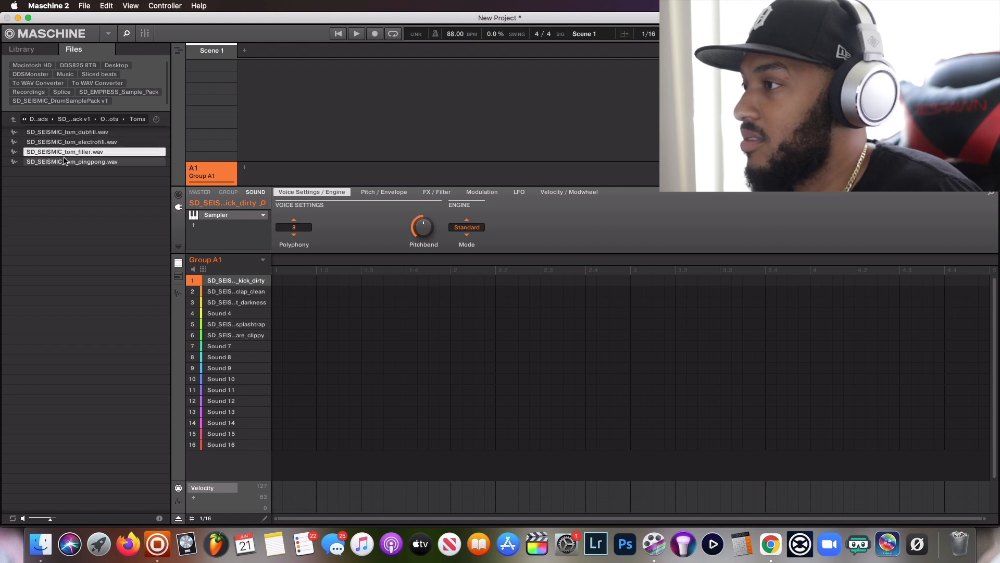
Create Group B1 and load SD_SEISMIC_drums_Cayambe_75.wav from the pack's Full Drum Loops folder into its Sound 1.
click(105, 119)
click(83, 120)
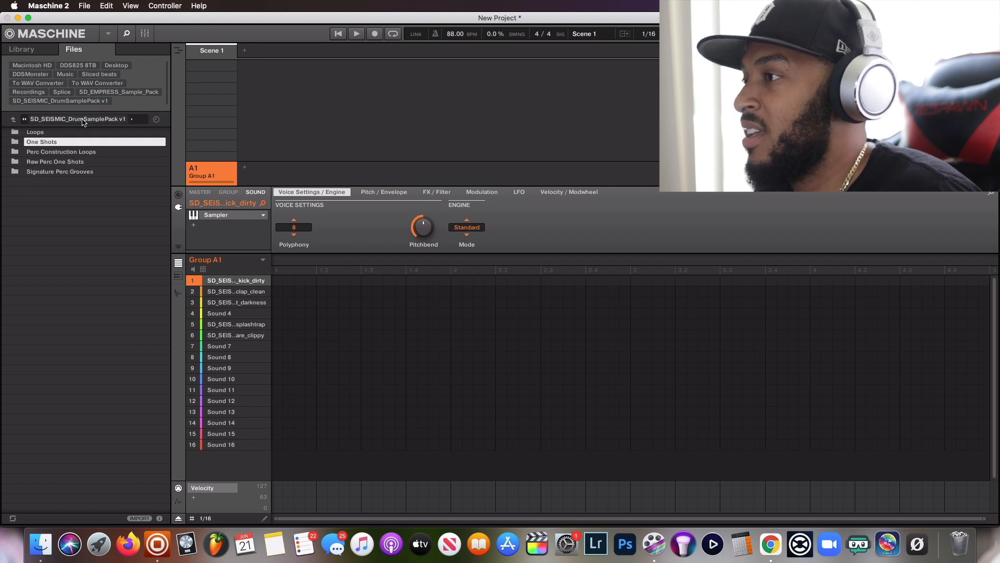
double_click(87, 132)
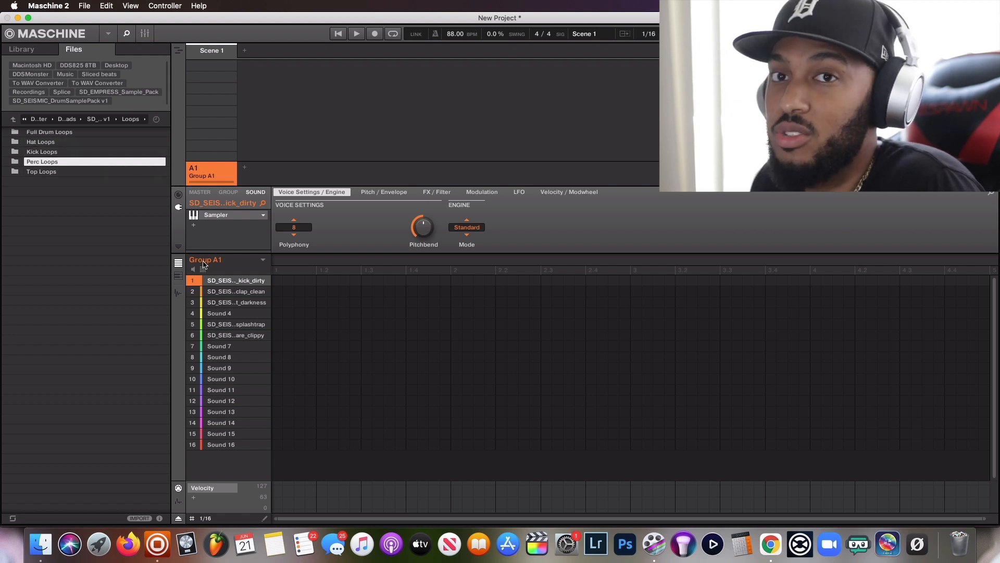
click(87, 134)
double_click(87, 134)
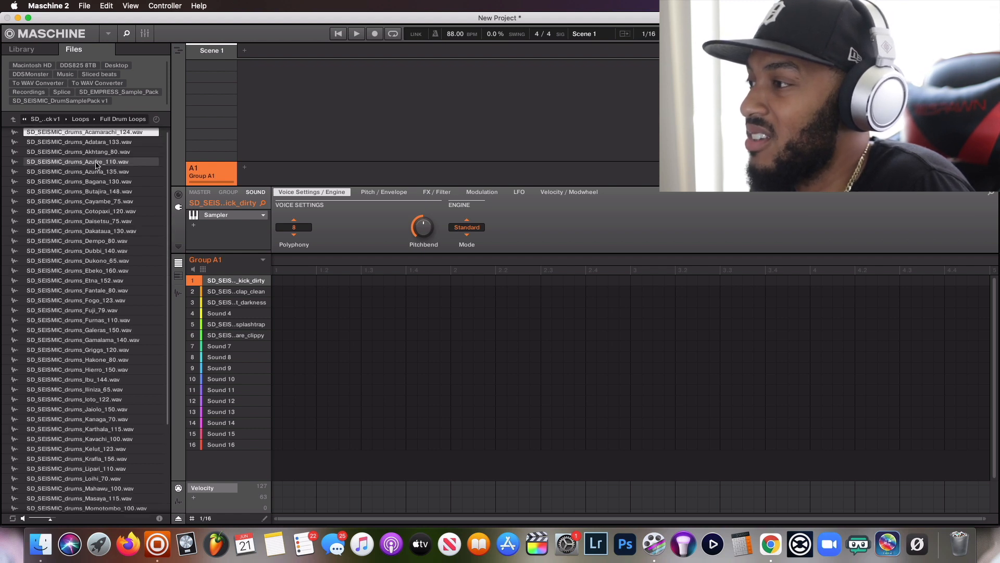
click(125, 201)
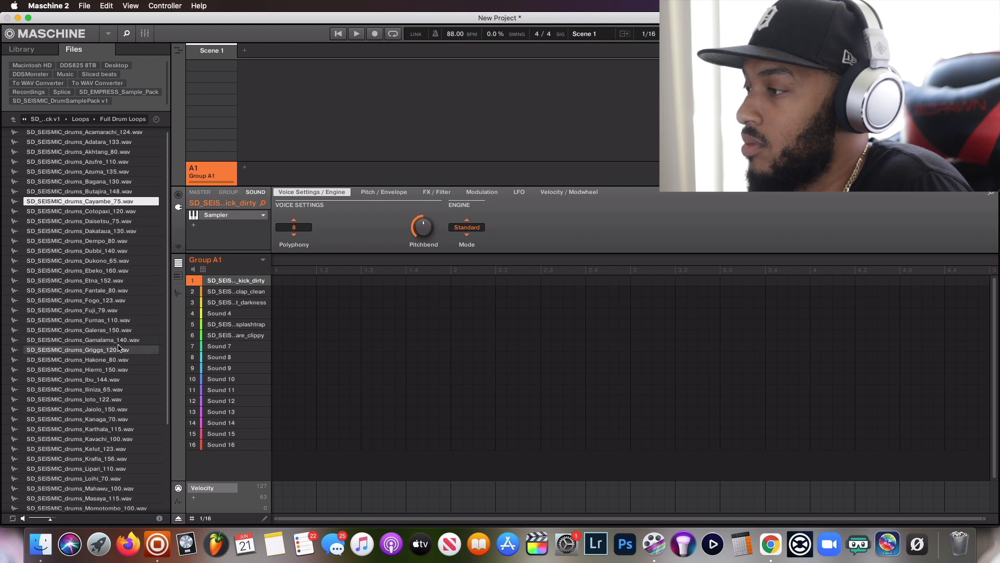
click(240, 166)
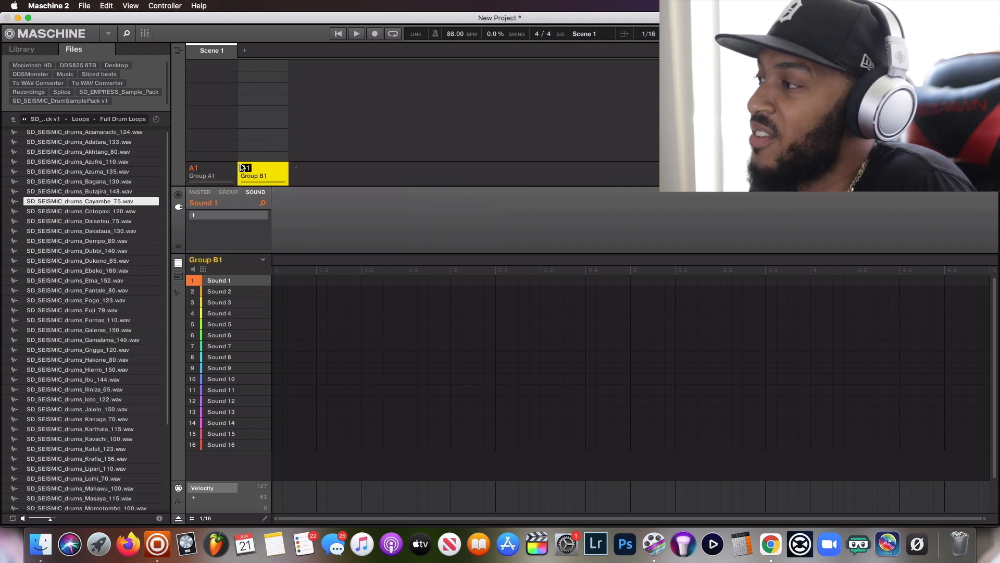
drag(125, 203, 236, 281)
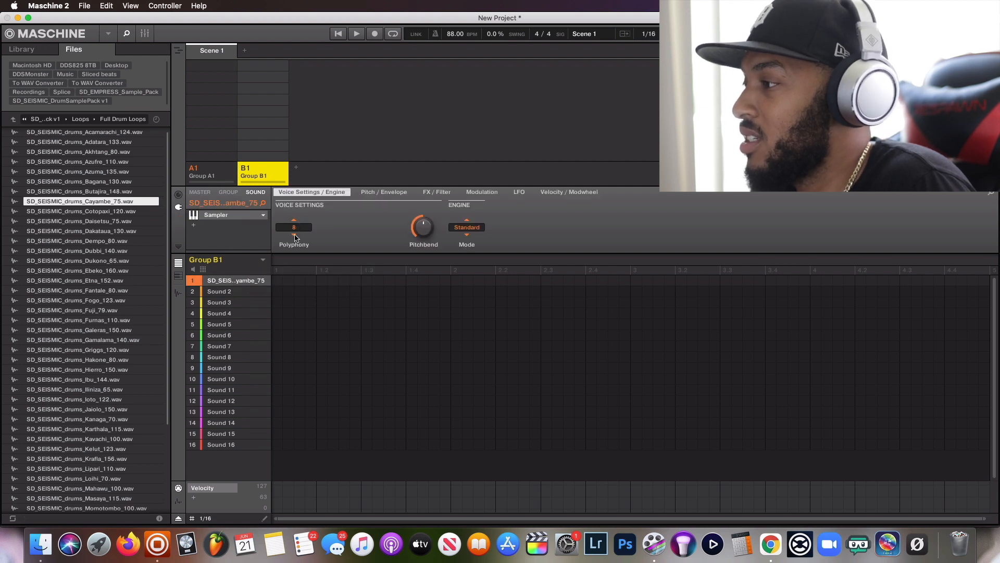
Replace the Sampler on Group B1's Sound 1 with the internal Audio plug-in and set its tune to 1.00.
click(265, 216)
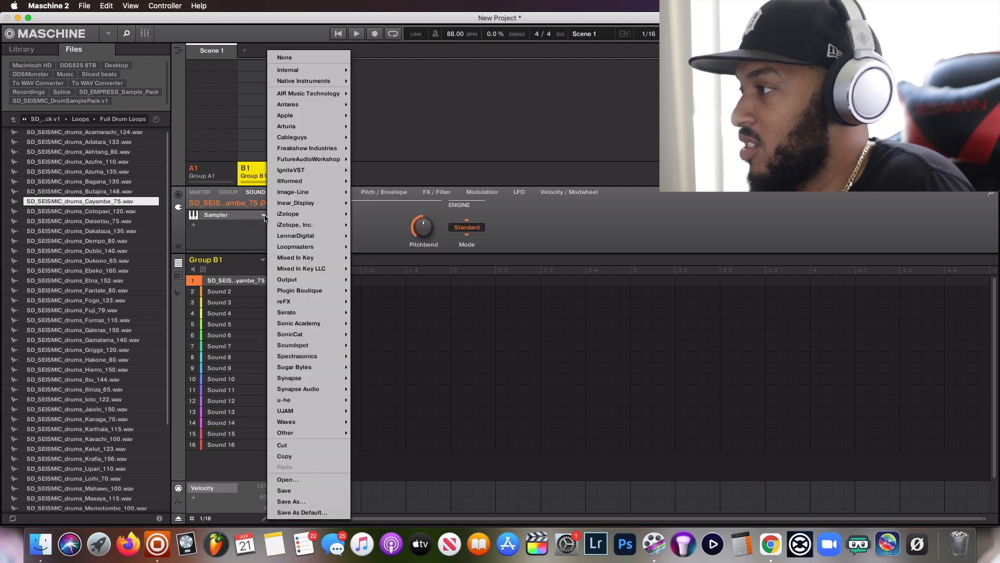
mouse_move(312, 70)
click(390, 71)
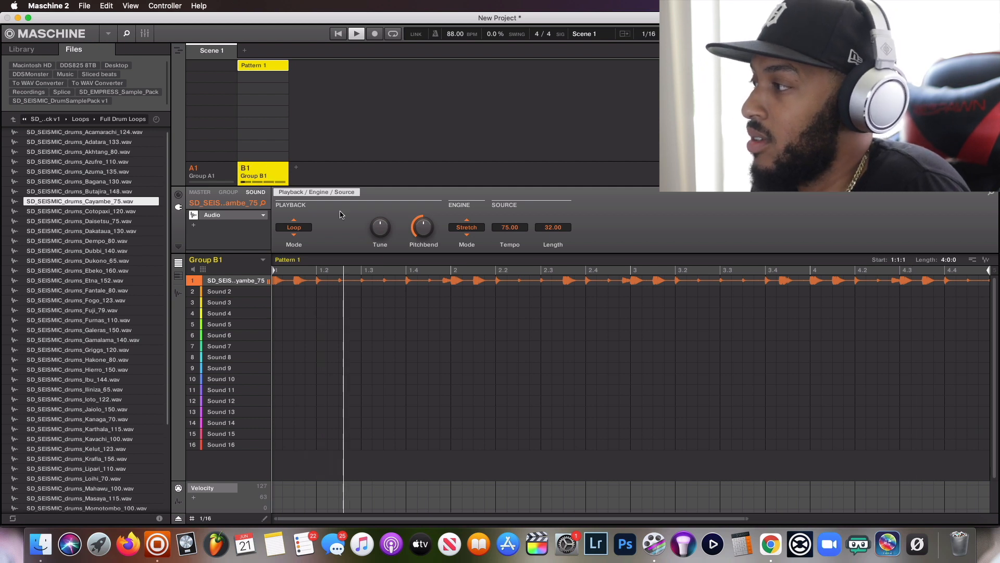
drag(380, 227, 380, 207)
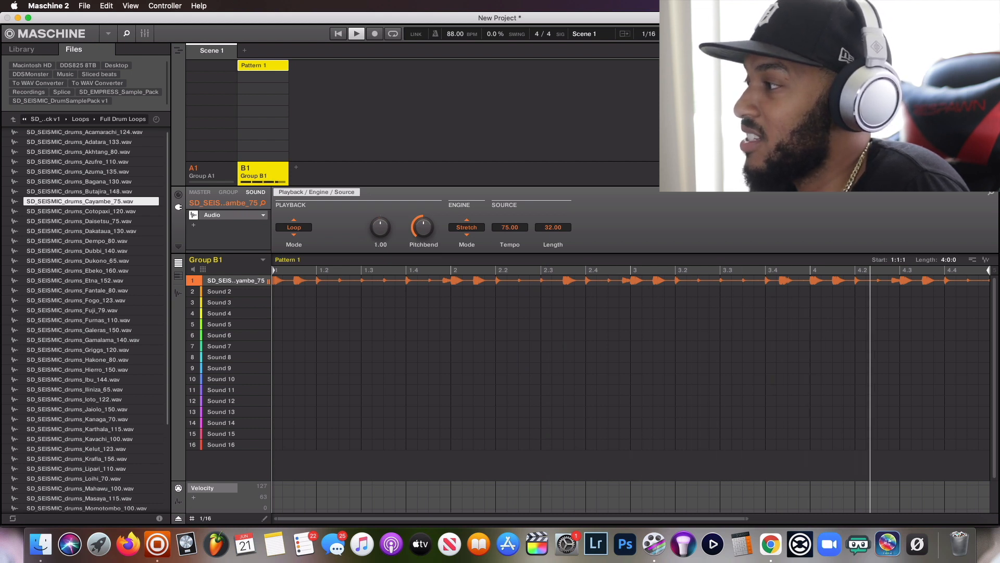
Try SD_SEISMIC_drums_Fogo_123.wav in Sound 1 of Group B1, and replace it with SD_SEISMIC_drums_Azufre_110.wav.
click(101, 301)
double_click(102, 301)
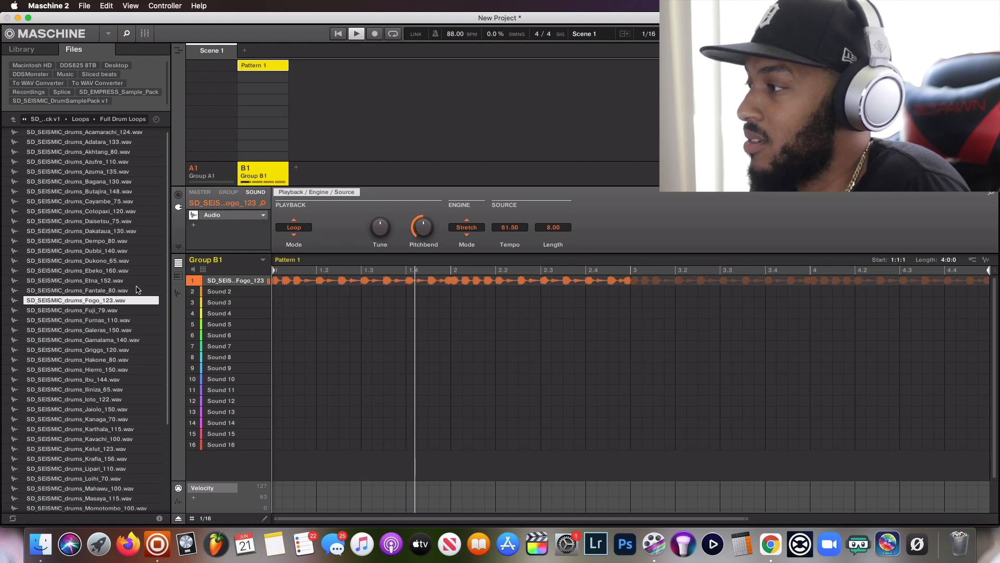
double_click(129, 165)
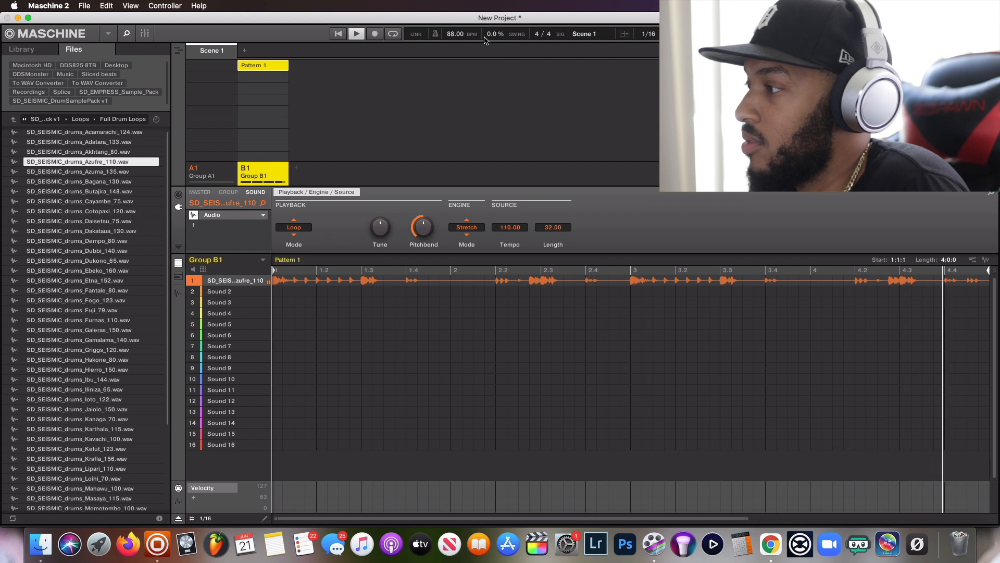
Set the project tempo to 87 BPM and stop playback.
mouse_move(455, 34)
mouse_down()
mouse_move(455, 21)
mouse_move(456, 39)
mouse_up()
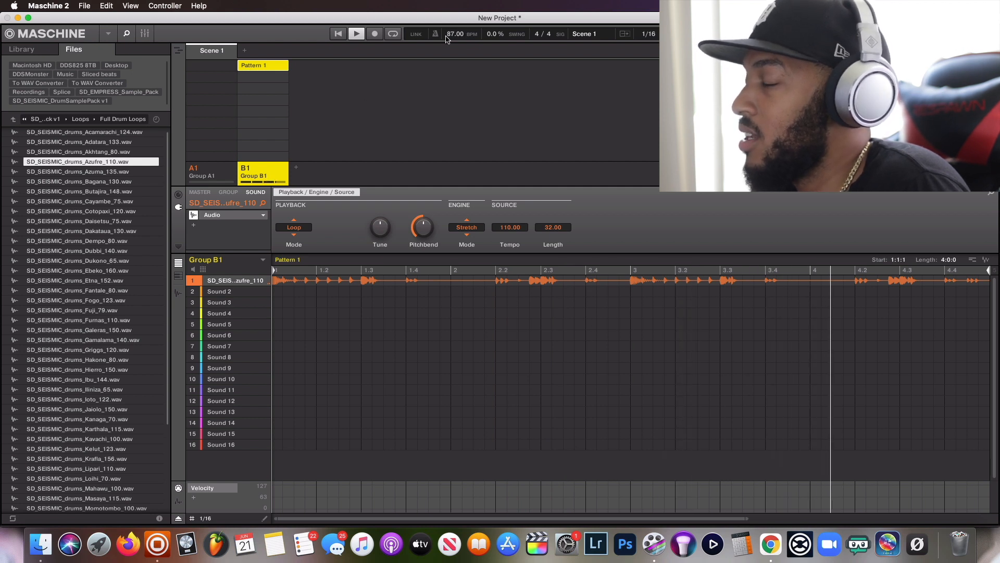
key(space)
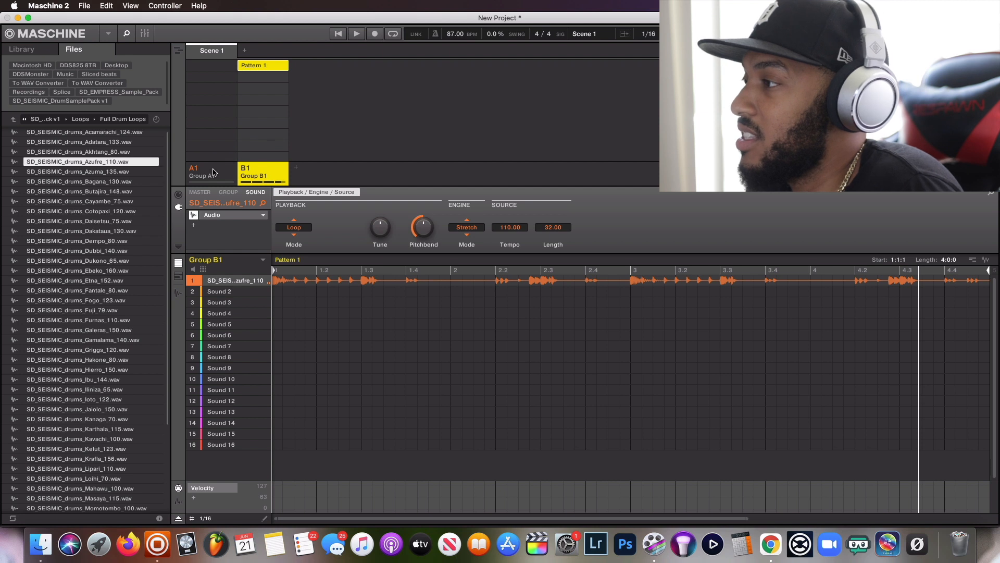
Rename Group A1 as Seismic 2 and save the group under that name in the Groups folder.
click(214, 174)
double_click(213, 176)
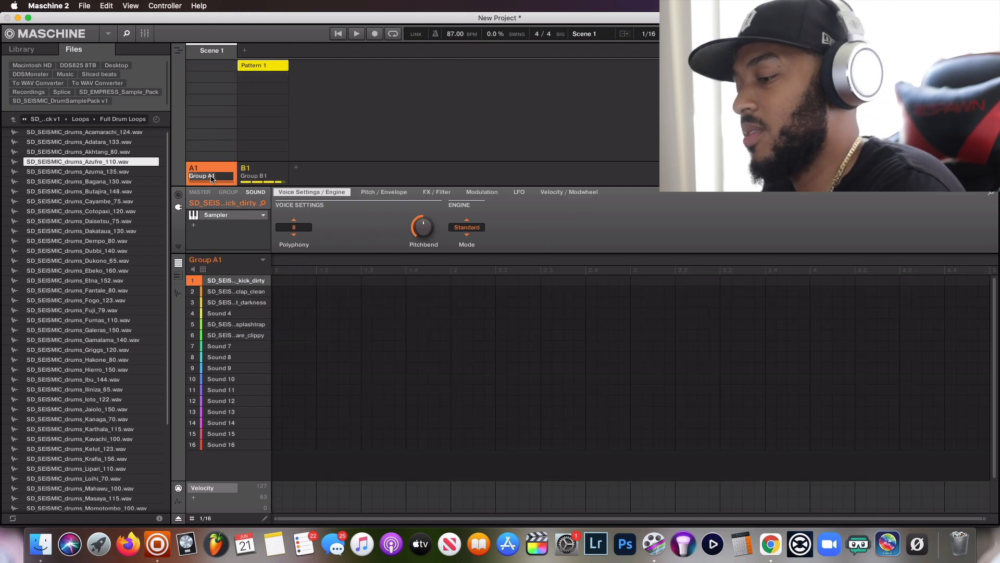
text(Seism)
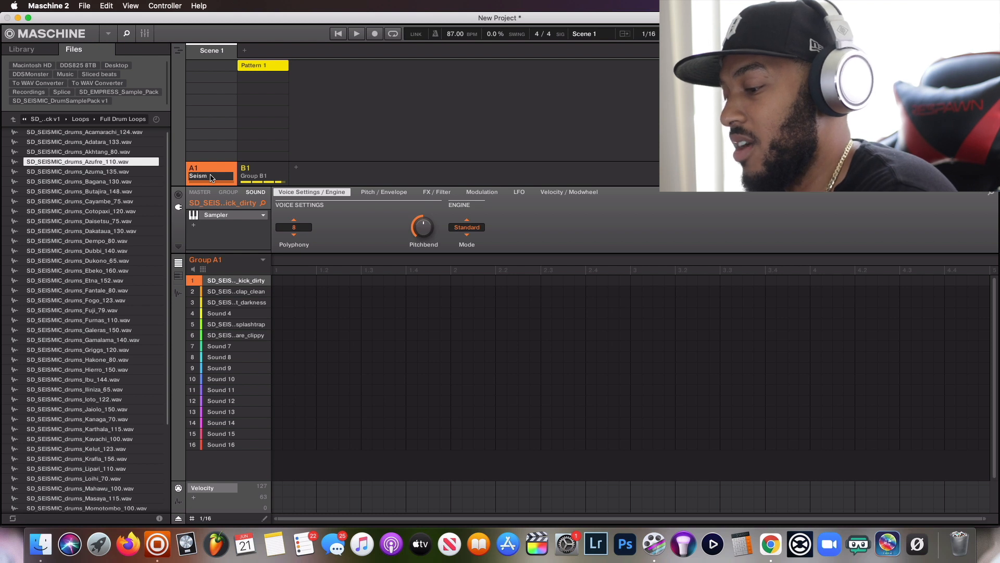
right_click(212, 177)
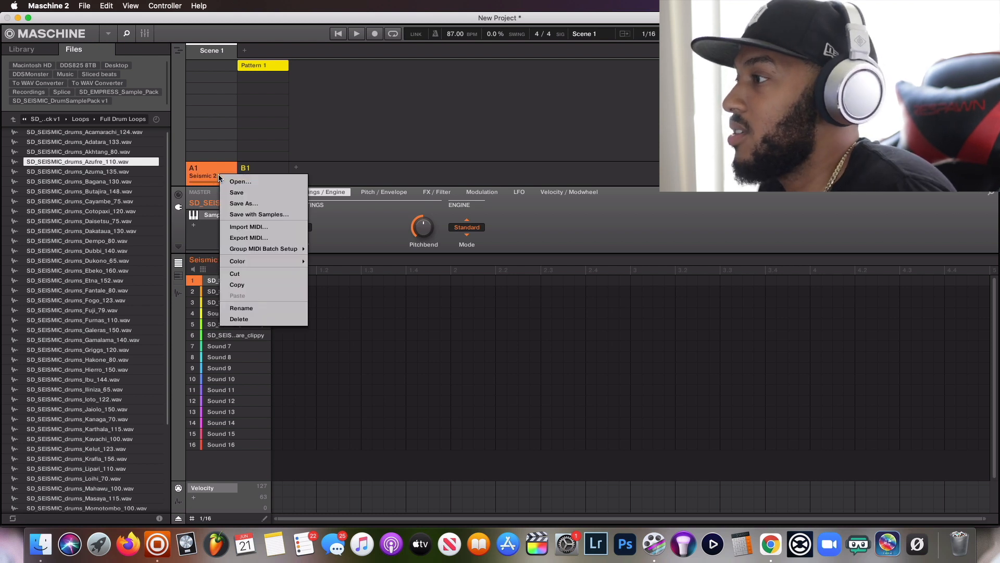
click(244, 204)
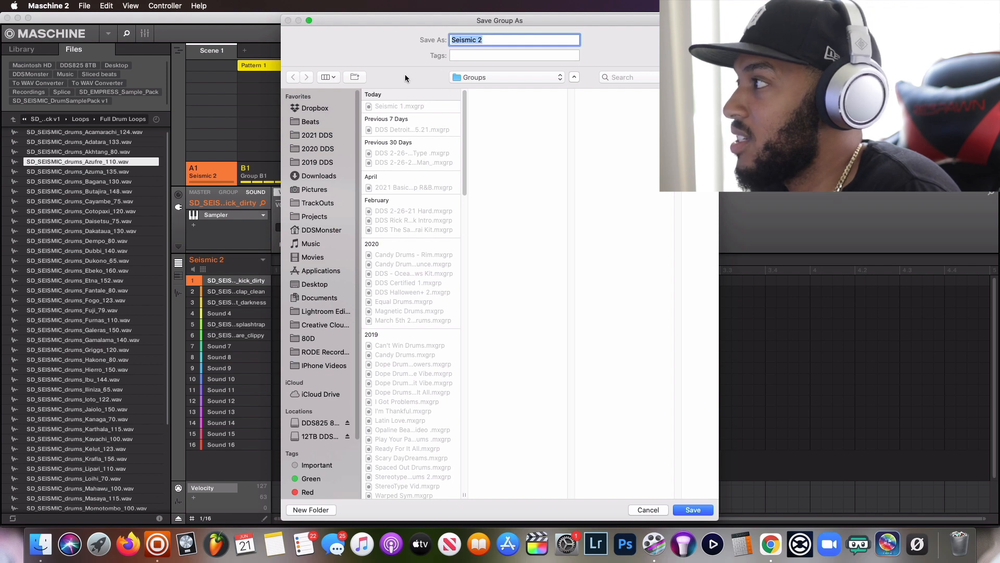
click(681, 510)
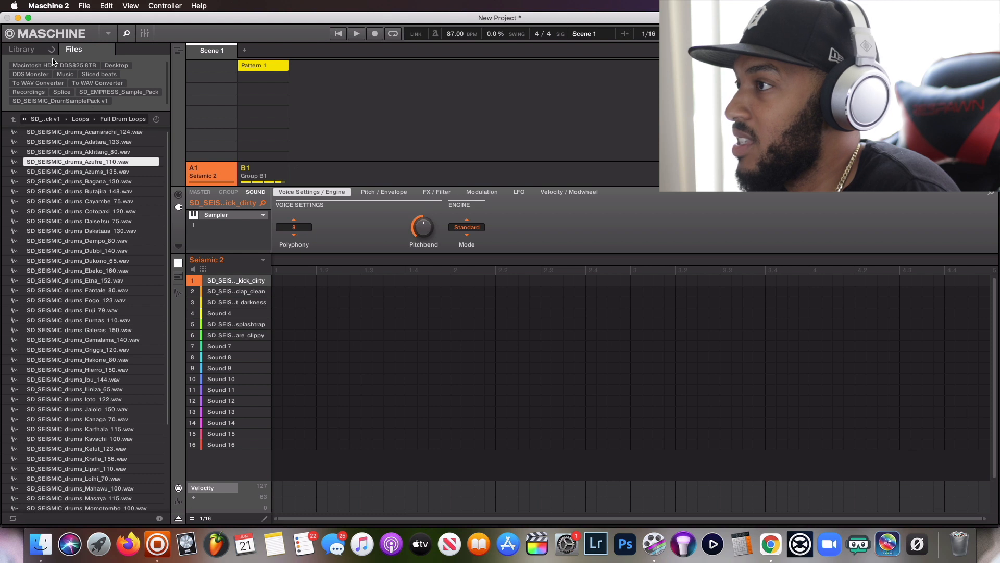
Locate the saved Seismic 2 kit among the groups in the library.
click(24, 50)
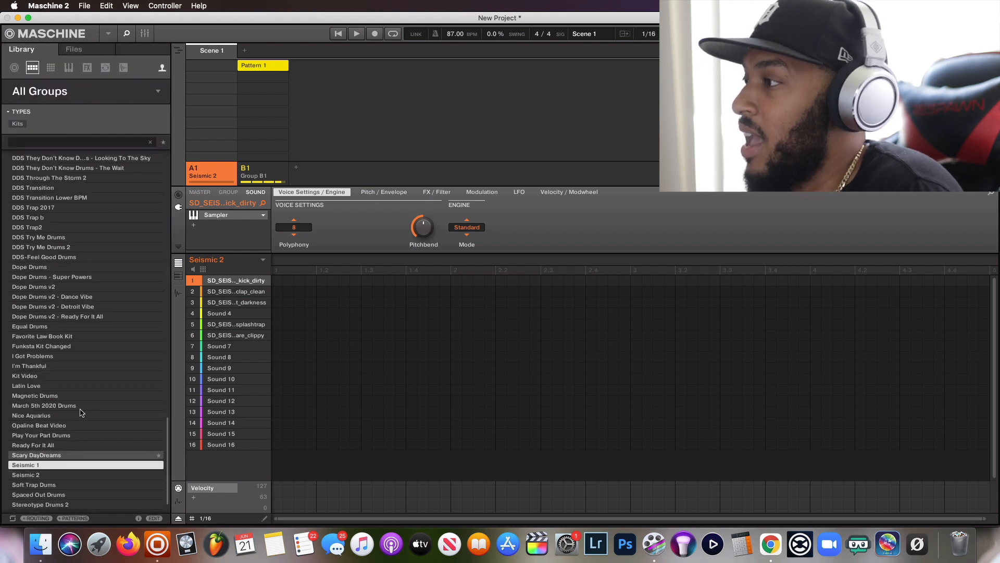
click(76, 475)
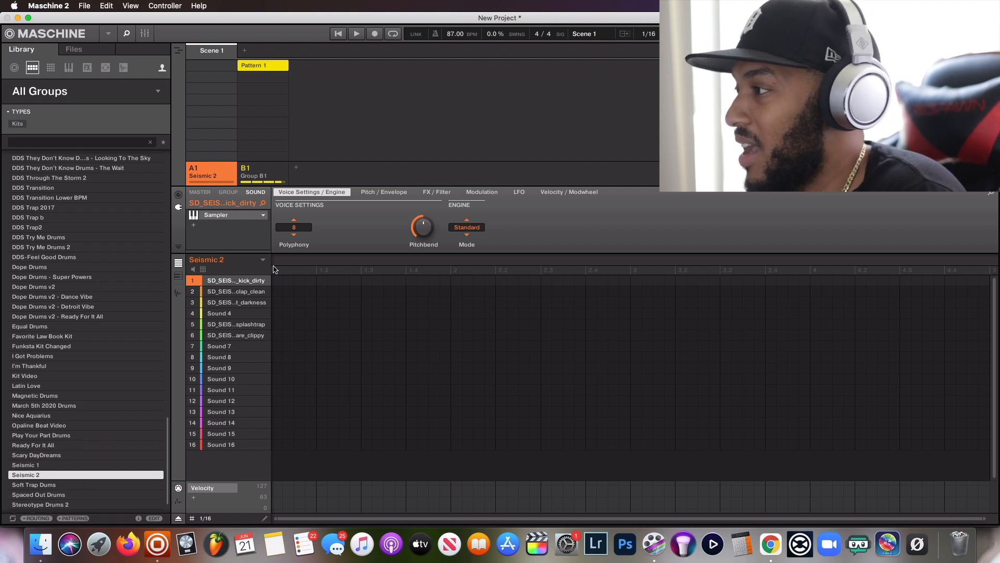
Switch to Group B1 and browse the user loops and the factory loops in the library.
click(280, 169)
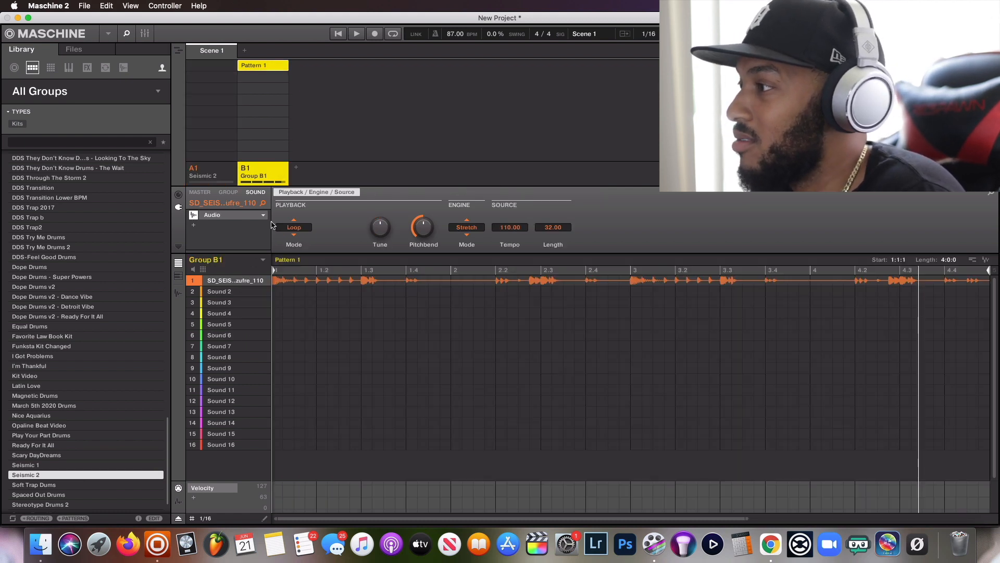
click(105, 69)
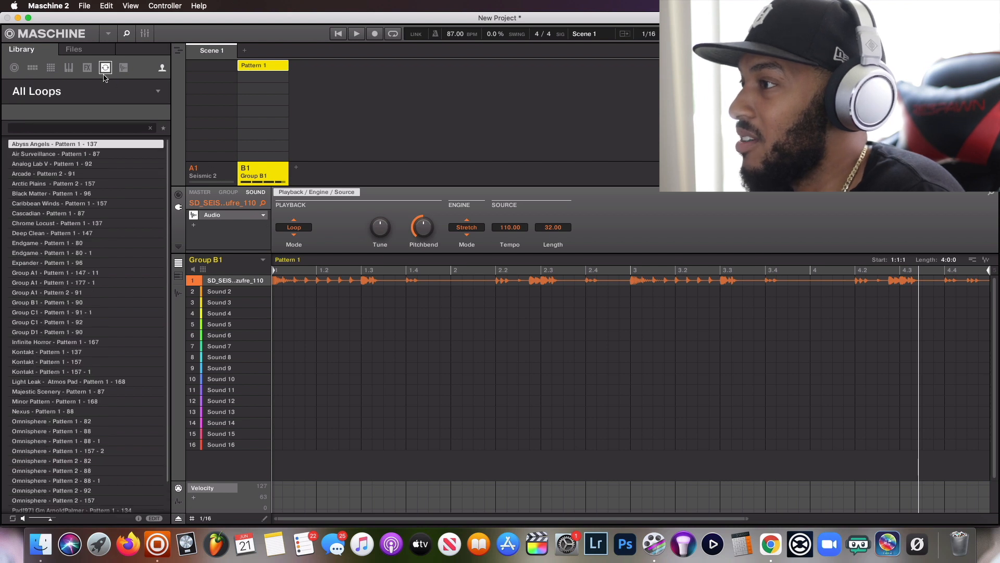
click(163, 70)
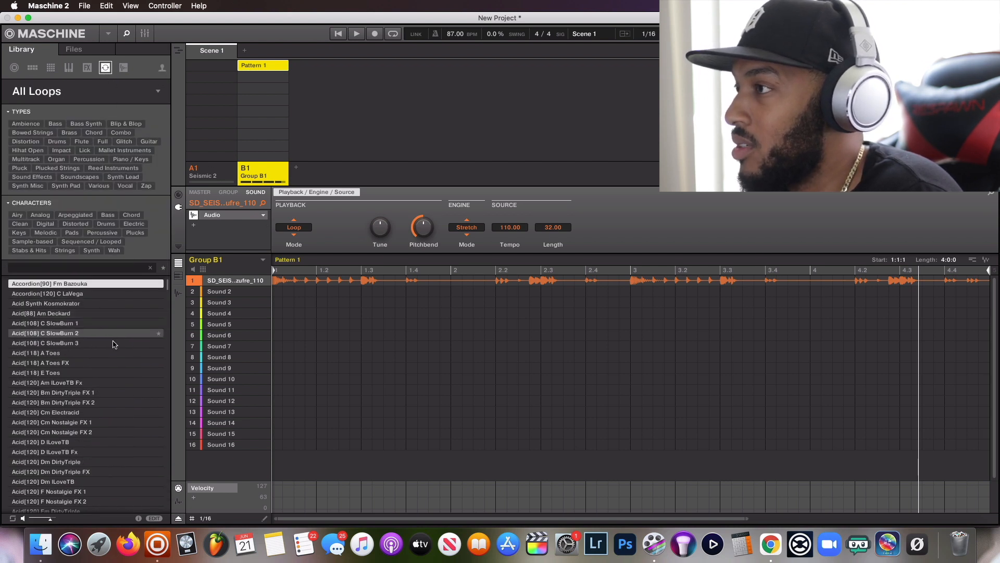
scroll(118, 346, down, 7)
scroll(117, 349, down, 10)
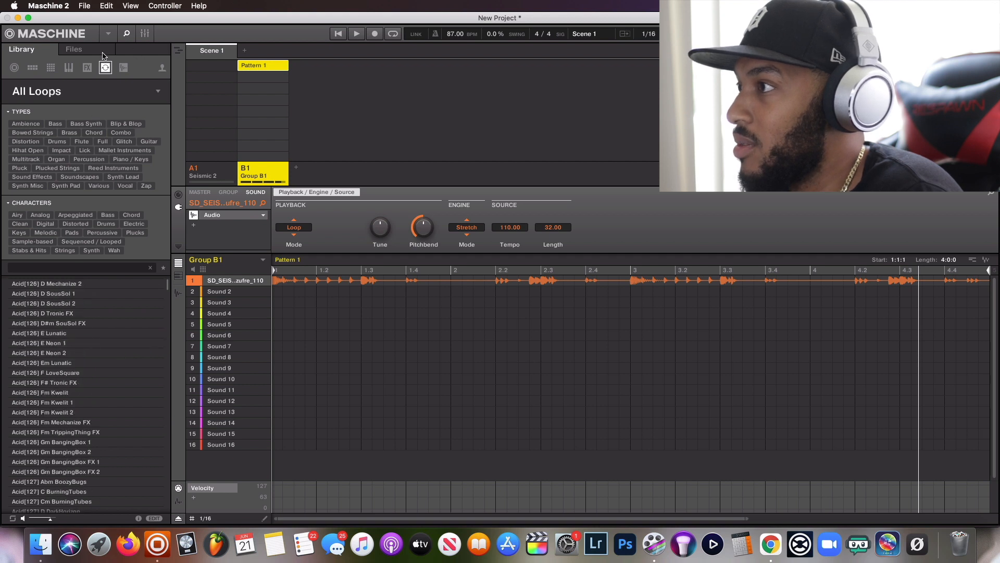
Load SD_EMPRESS_melody_Dracodwarf_100_Bb.wav from the SD_EMPRESS_Sample_Pack's Melodies folder into the first sound of Group B1.
click(73, 49)
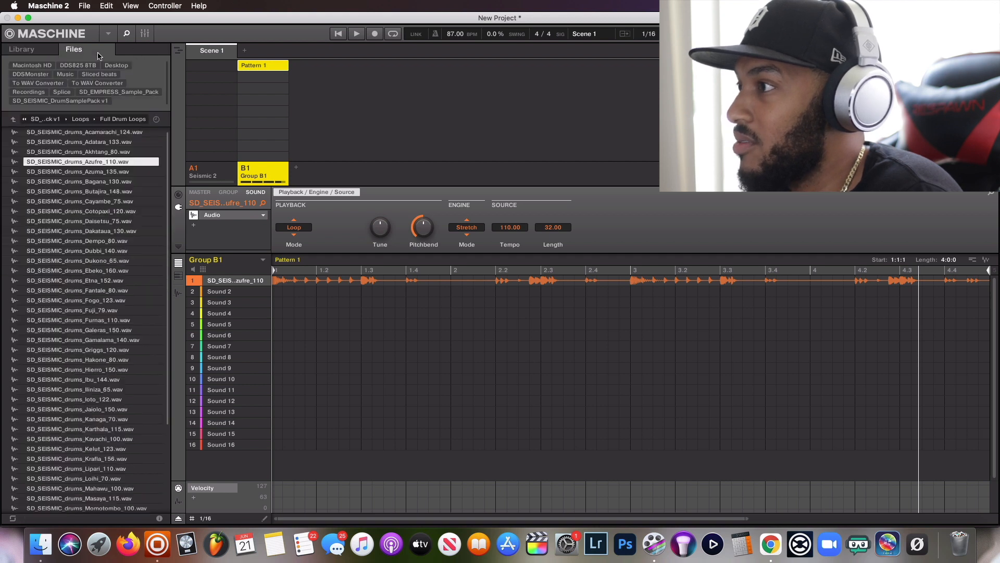
click(112, 94)
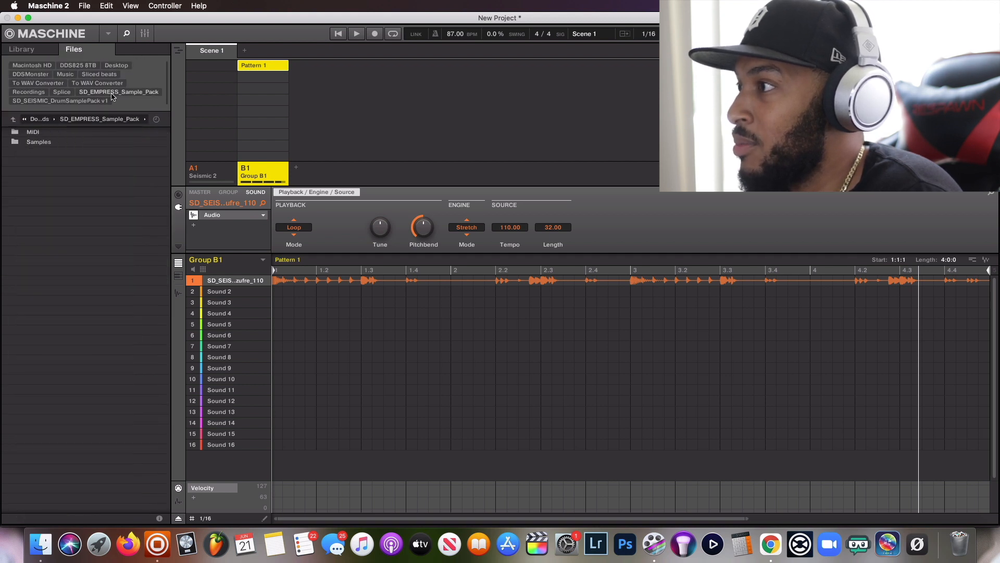
double_click(92, 142)
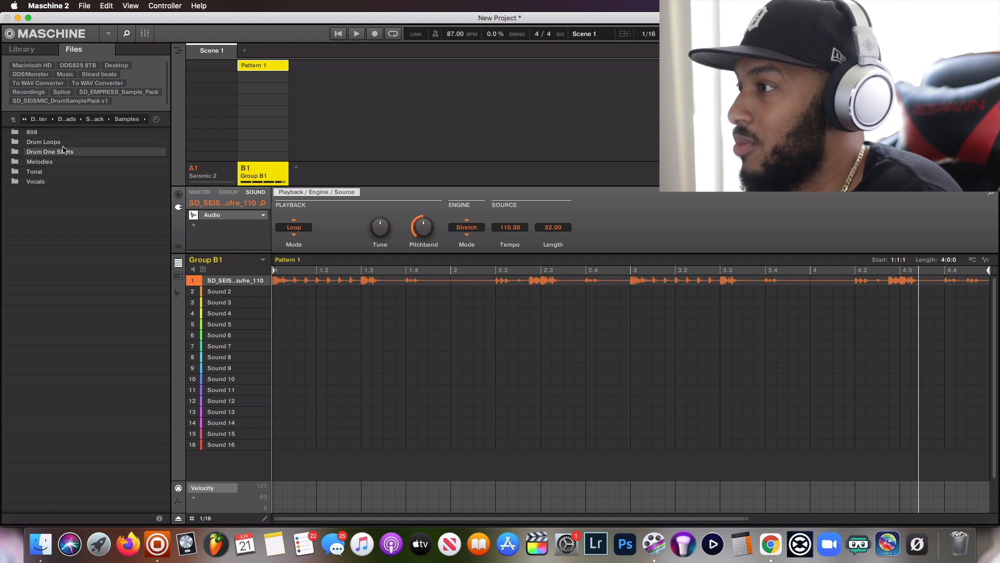
double_click(63, 161)
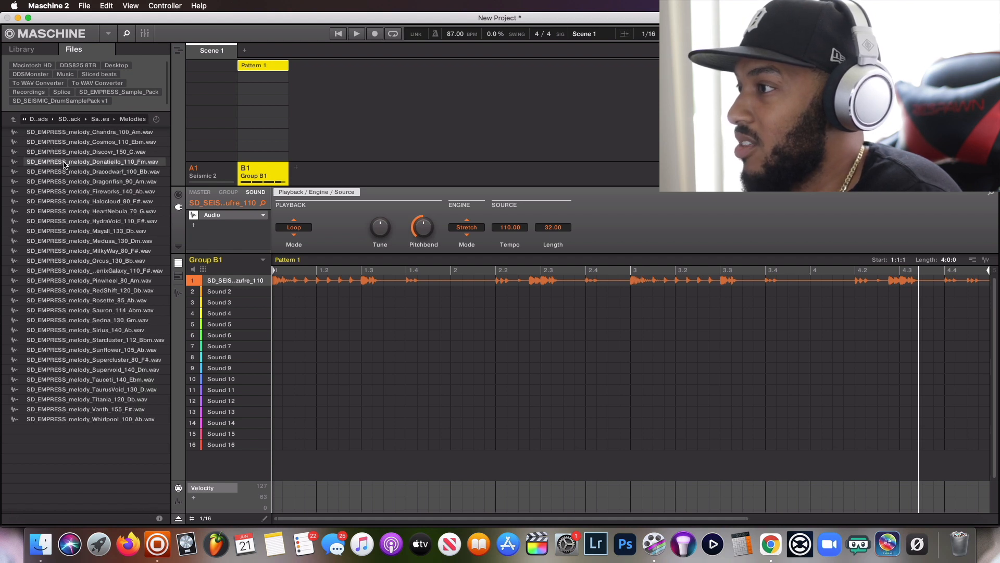
click(107, 173)
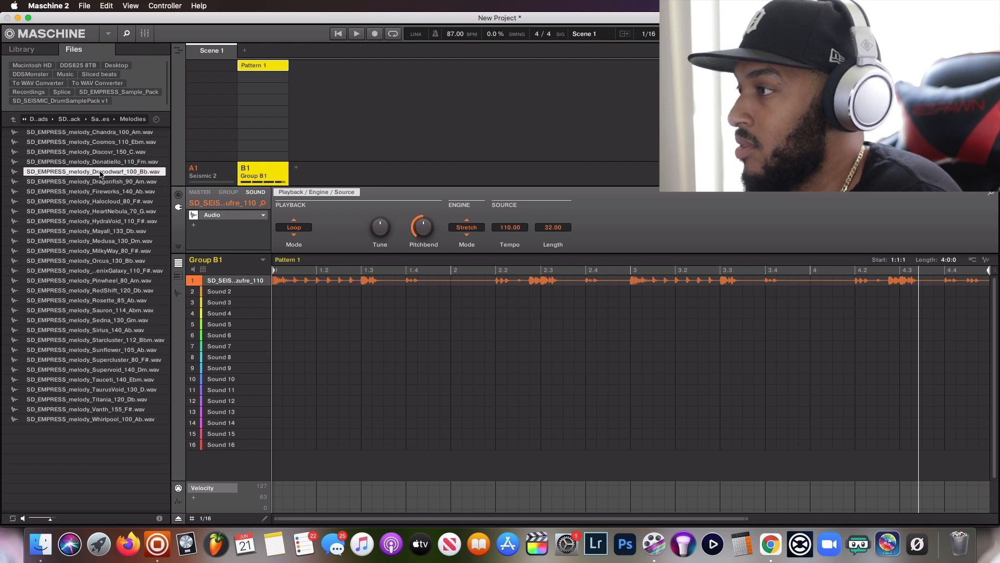
drag(102, 173, 225, 283)
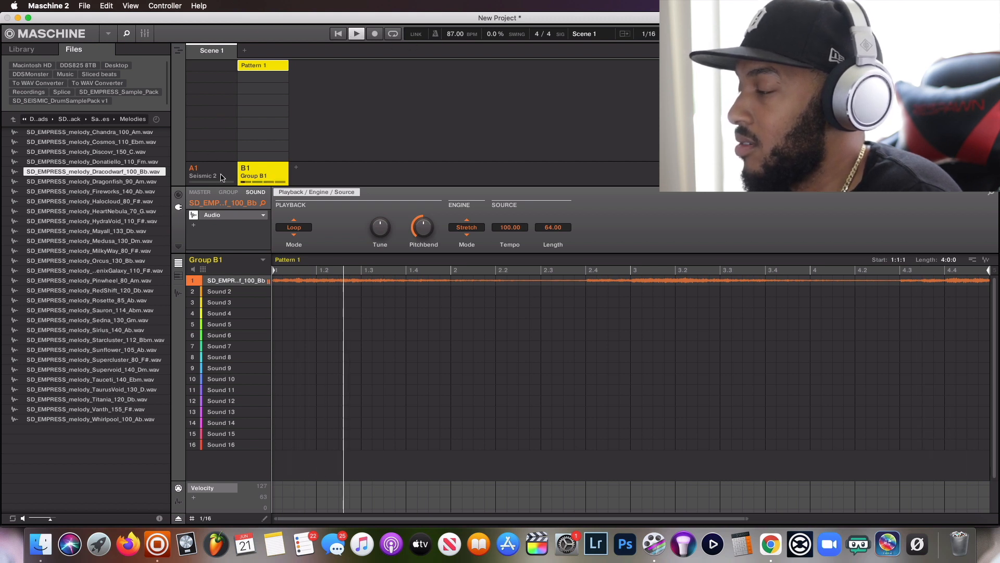
Record a four-bar pattern of dirty kick and darkness hi-hat notes in the Seismic 2 group.
click(205, 172)
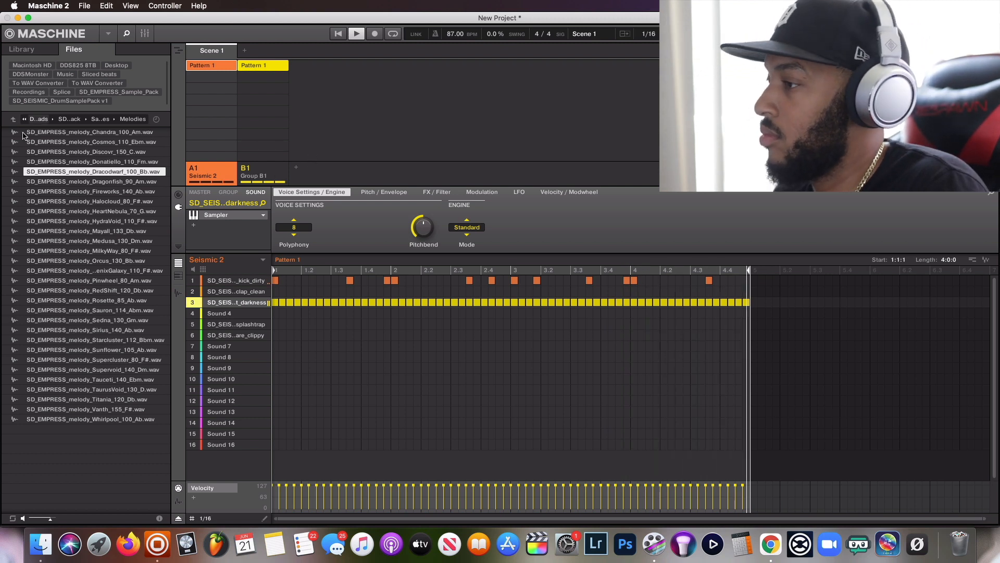
Set the project tempo to 90 BPM and slightly adjust the tuning of the melody loop in Group B1.
click(281, 176)
drag(455, 35, 455, 30)
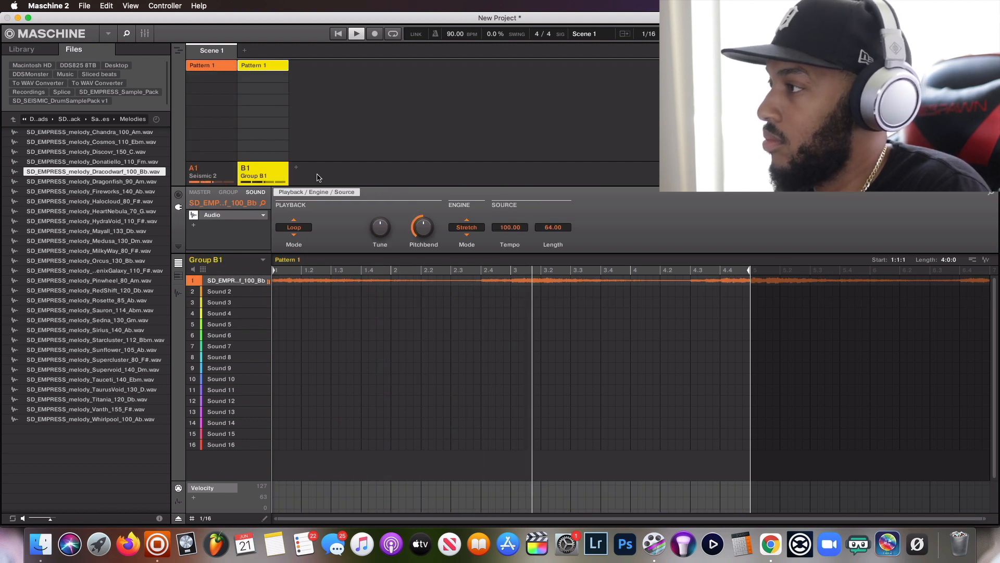
mouse_move(423, 228)
drag(381, 228, 380, 227)
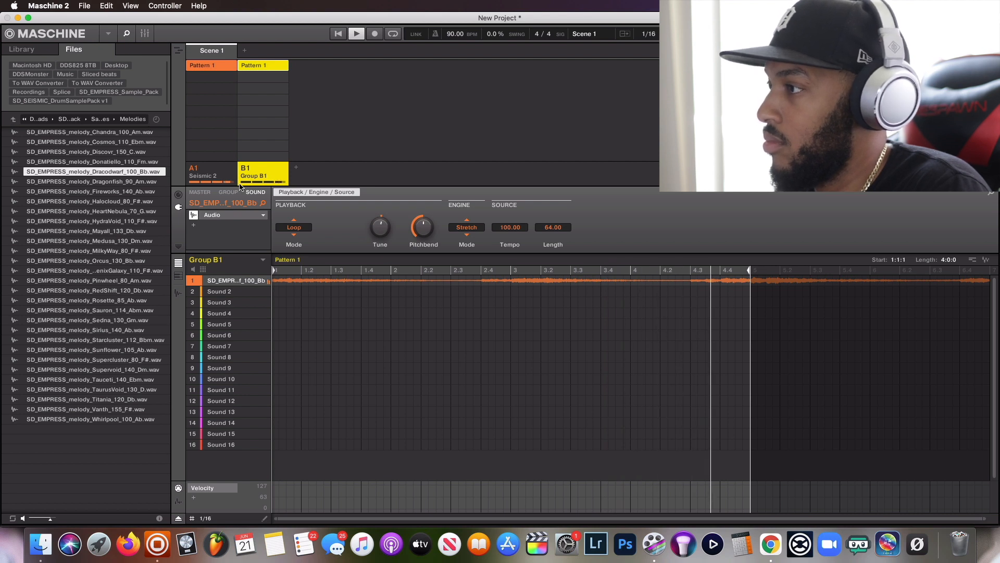
Record backbeat hits with the clean clap in the Seismic 2 group and quantize all of its notes.
click(228, 172)
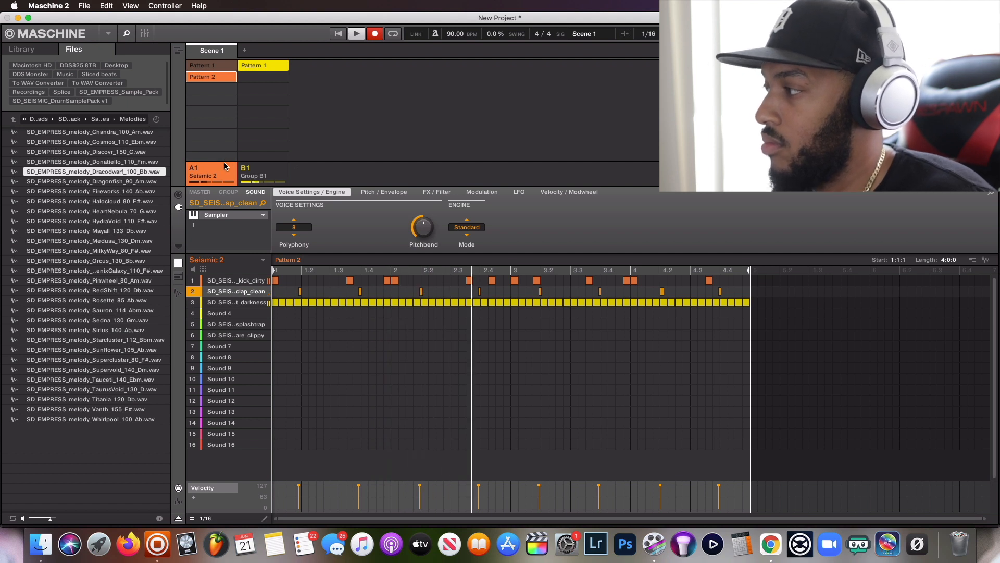
key(r)
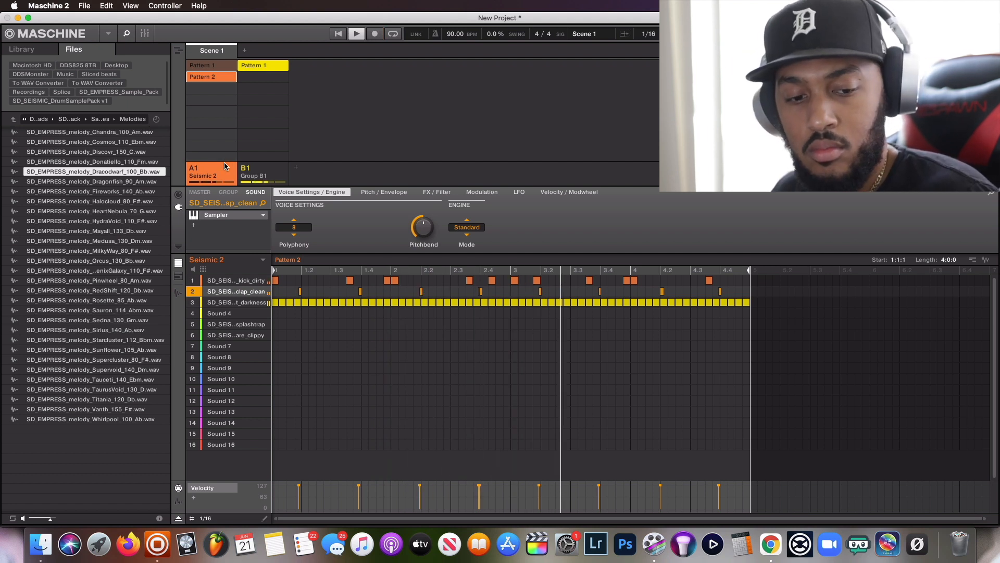
key(super+a)
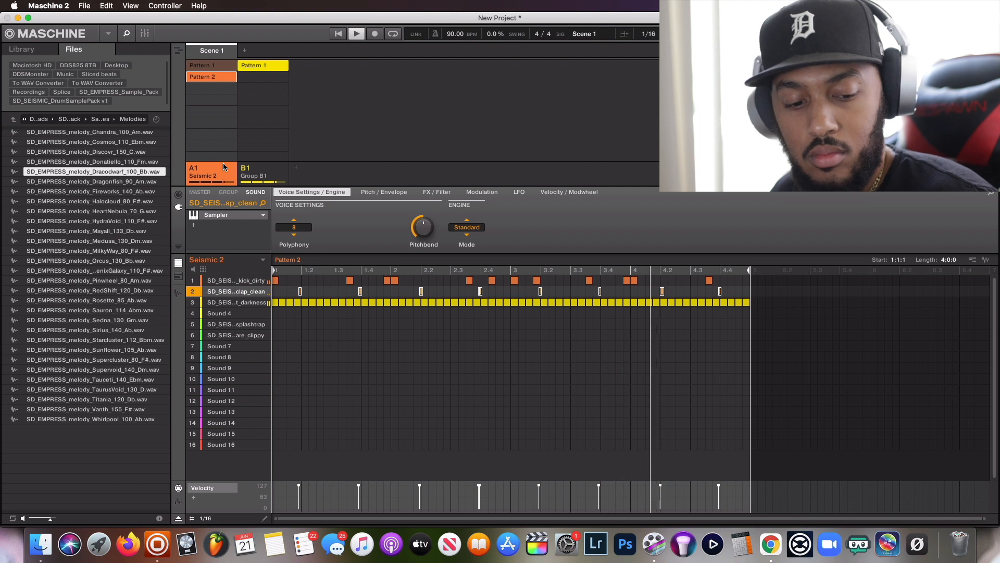
key(super+u)
key(super+d)
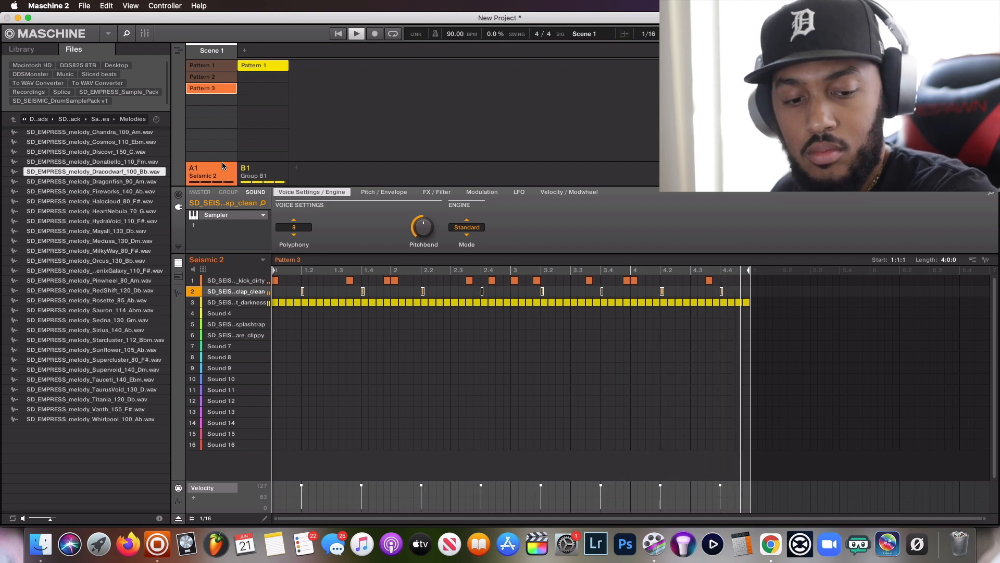
Record extra hits on the darkness hi-hat across the Seismic 2 pattern to form fast rolls.
key(Down)
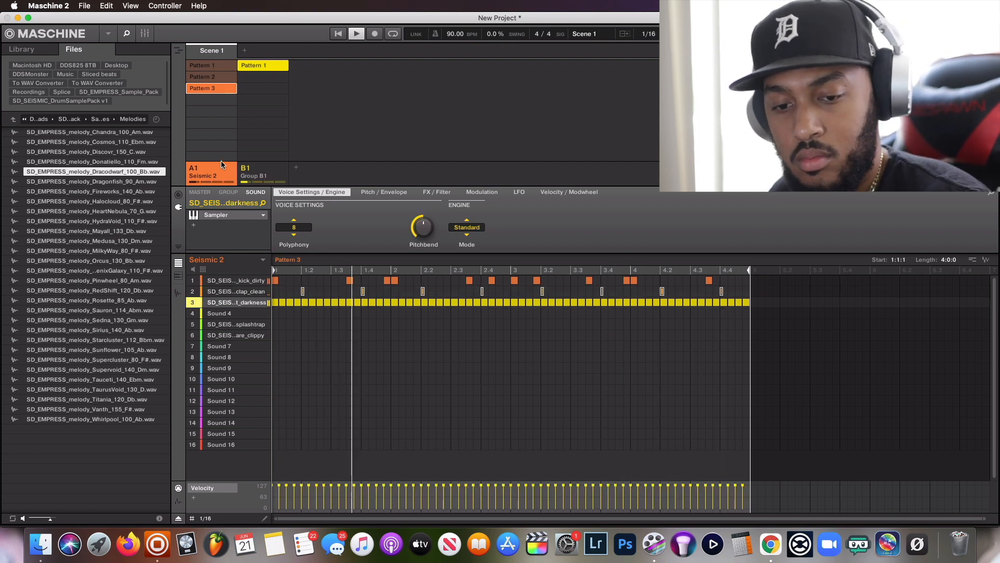
key(r)
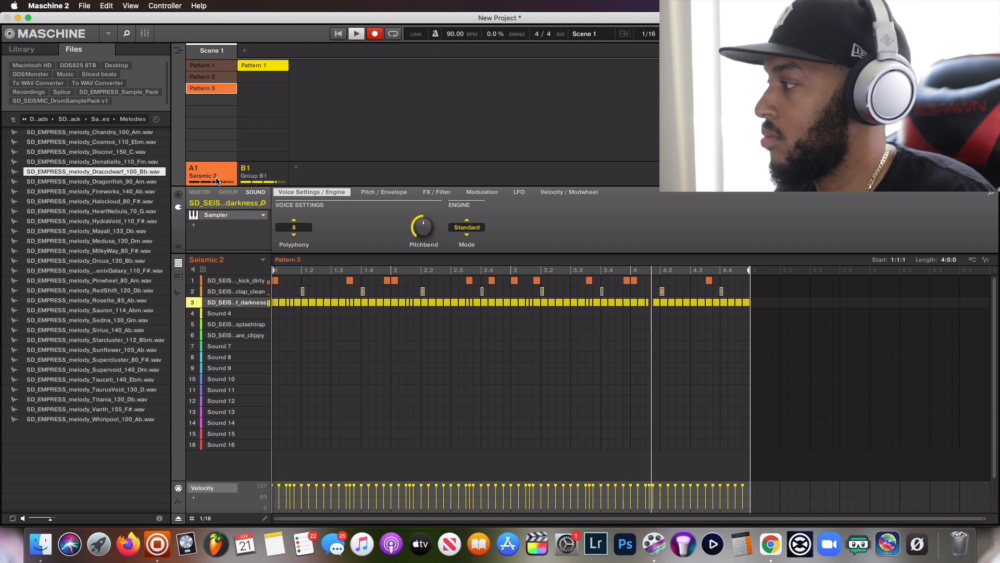
key(r)
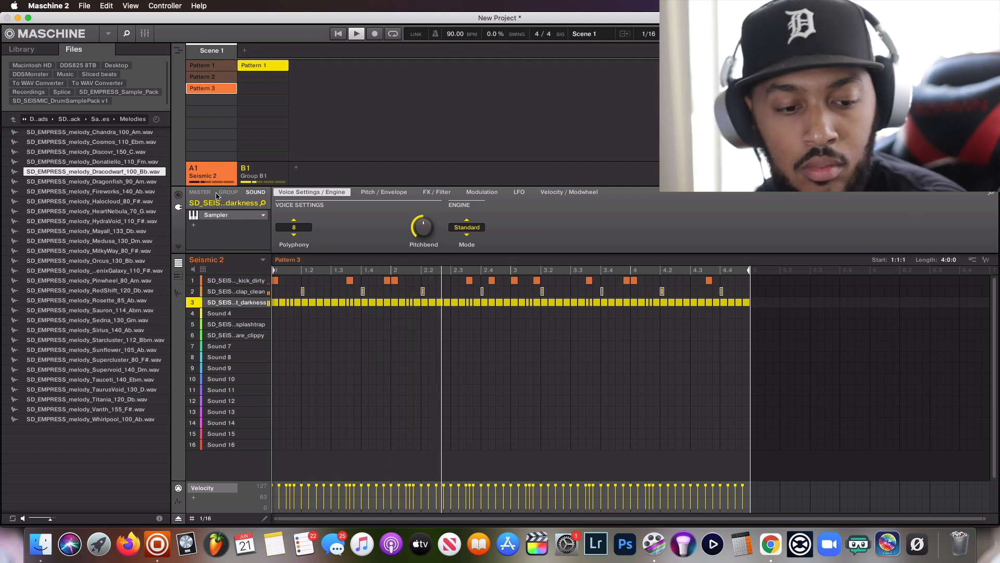
Record a part with the clippy snare on sound 6 of Seismic 2 and quantize all of its notes.
click(213, 324)
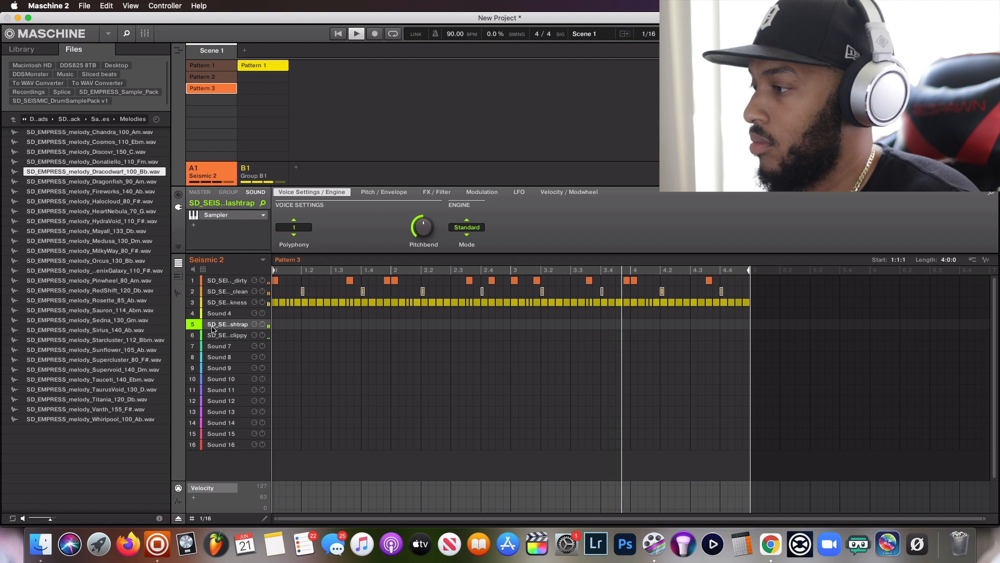
click(212, 331)
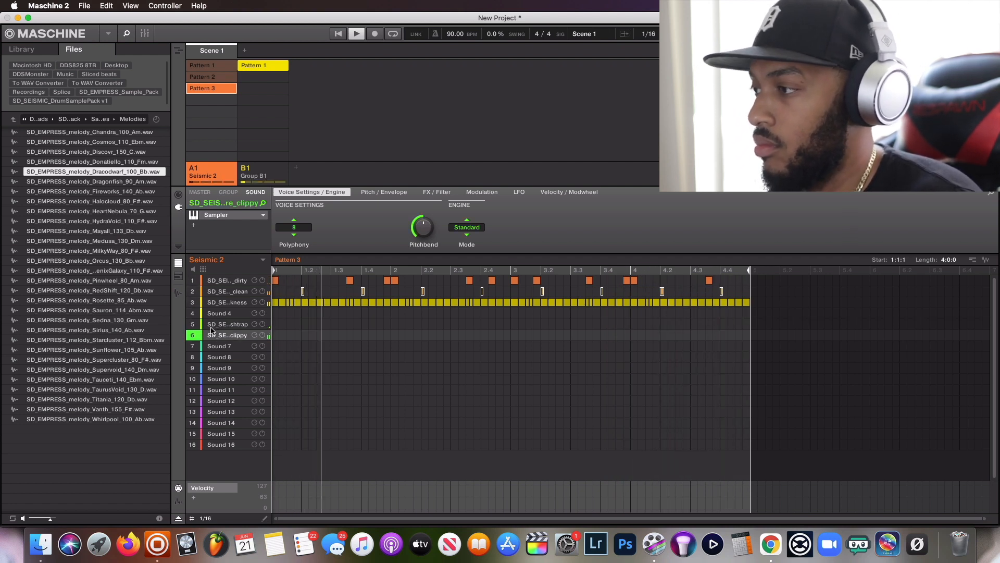
key(r)
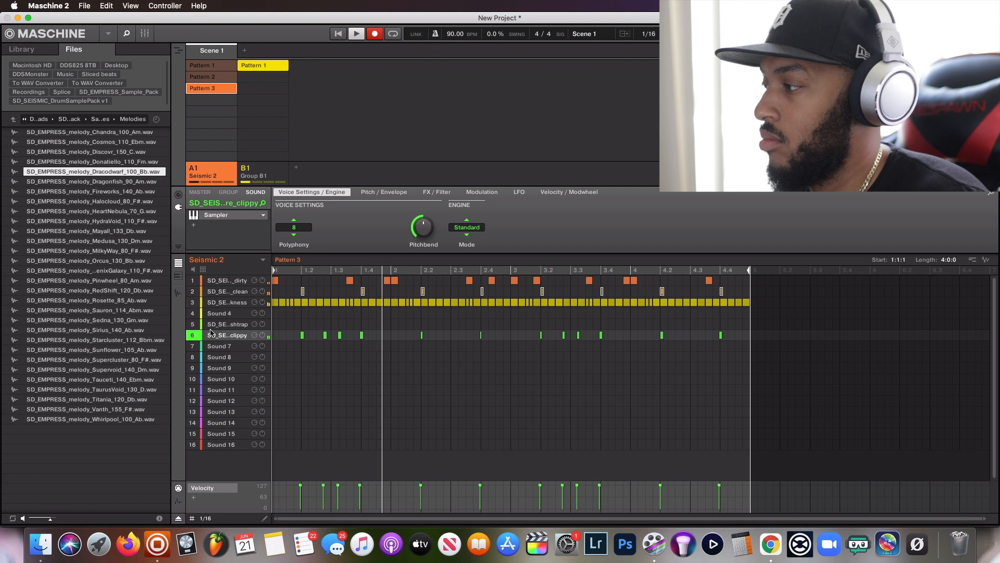
key(r)
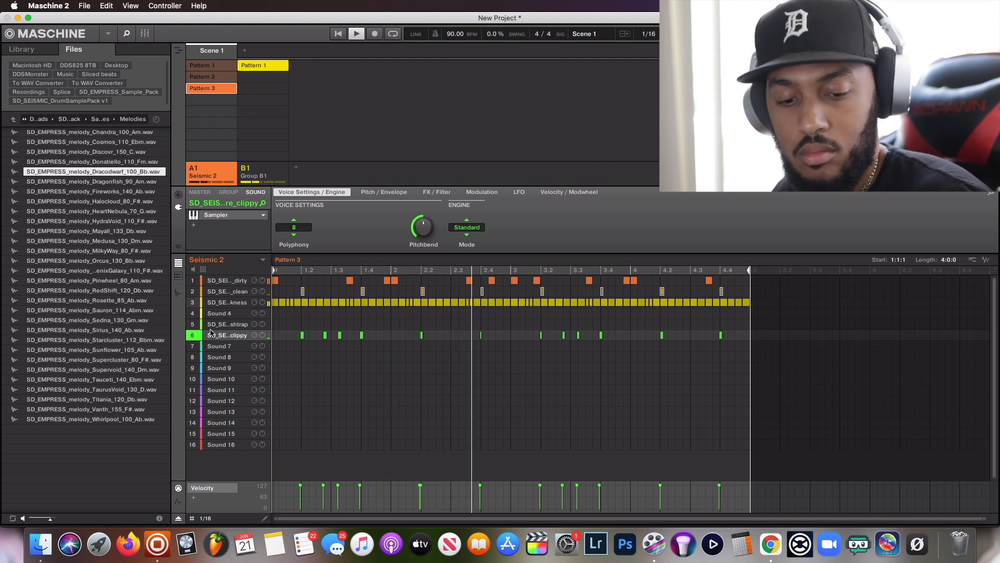
key(super+a)
key(q)
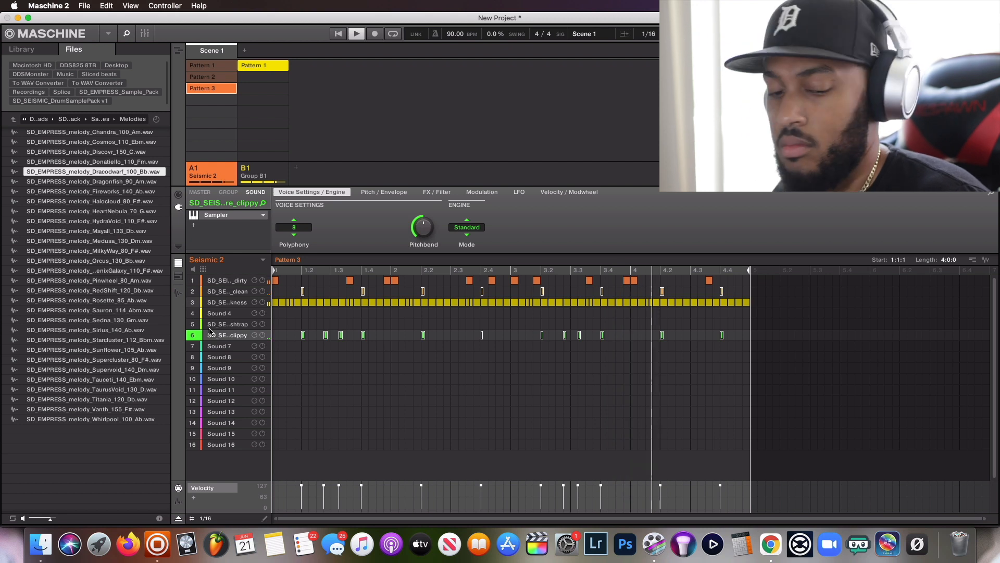
Record splashtrap hits at the start of bars 1 and 3 on sound 5 of Seismic 2 and quantize them.
key(r)
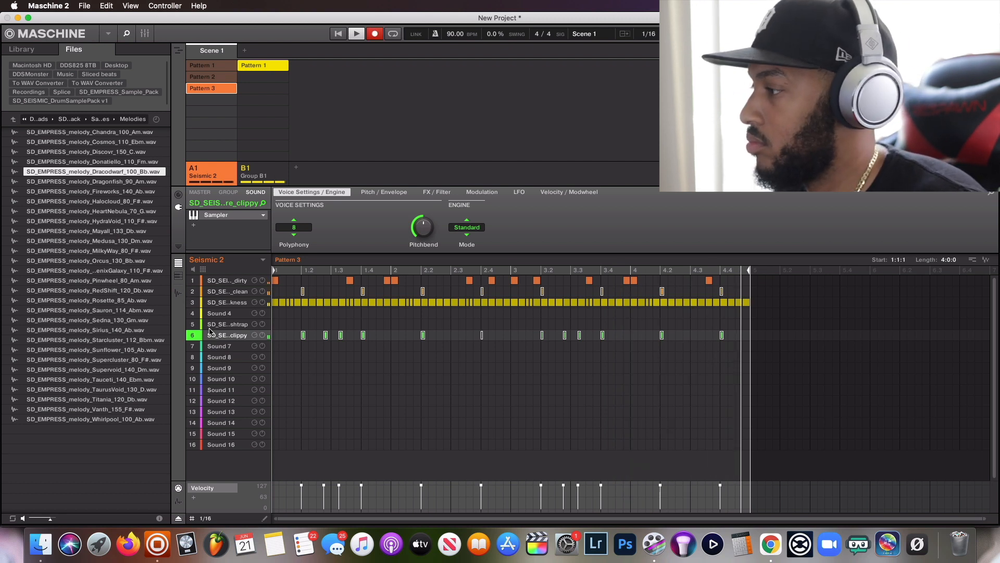
key(c)
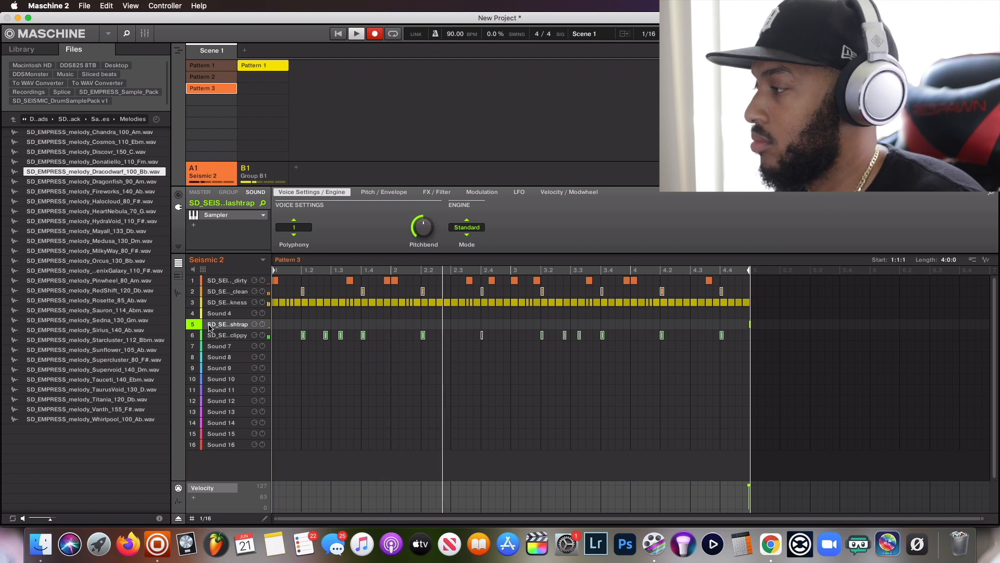
key(c)
key(r)
key(super+a)
key(q)
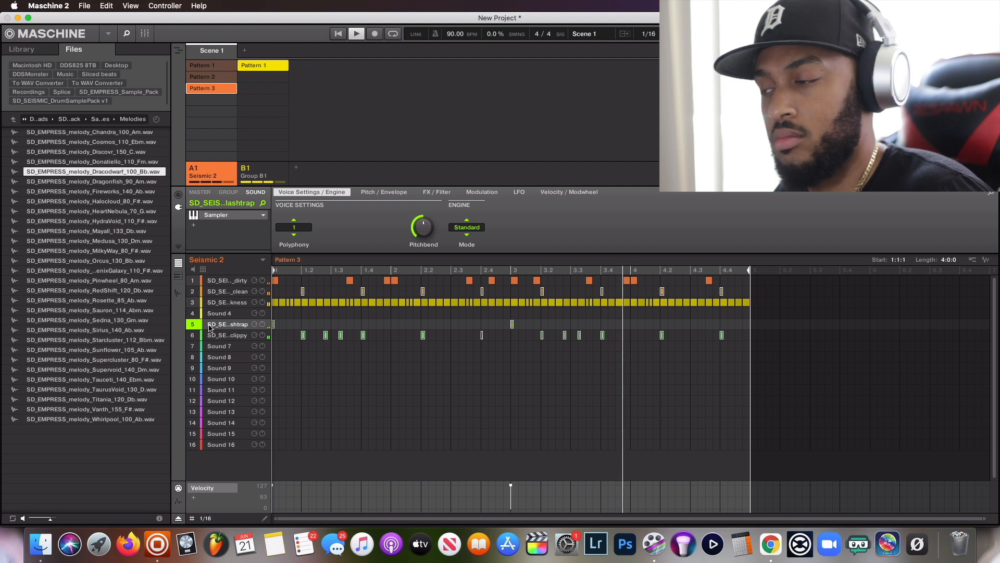
Replace Group B1's melody loop with SD_EMPRESS_melody_HeartNebula_70_G.wav and solo the Seismic 2 group.
click(273, 166)
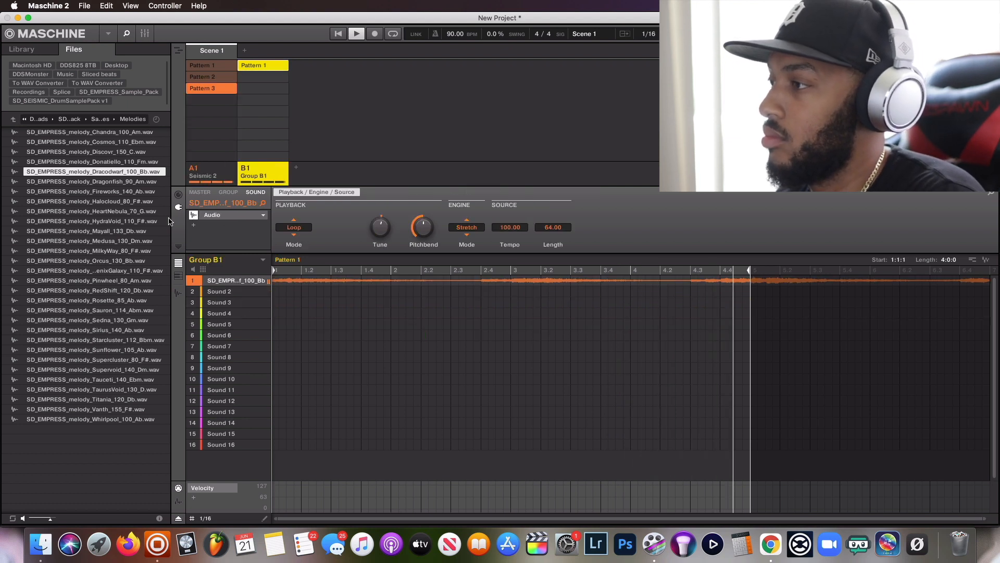
double_click(140, 211)
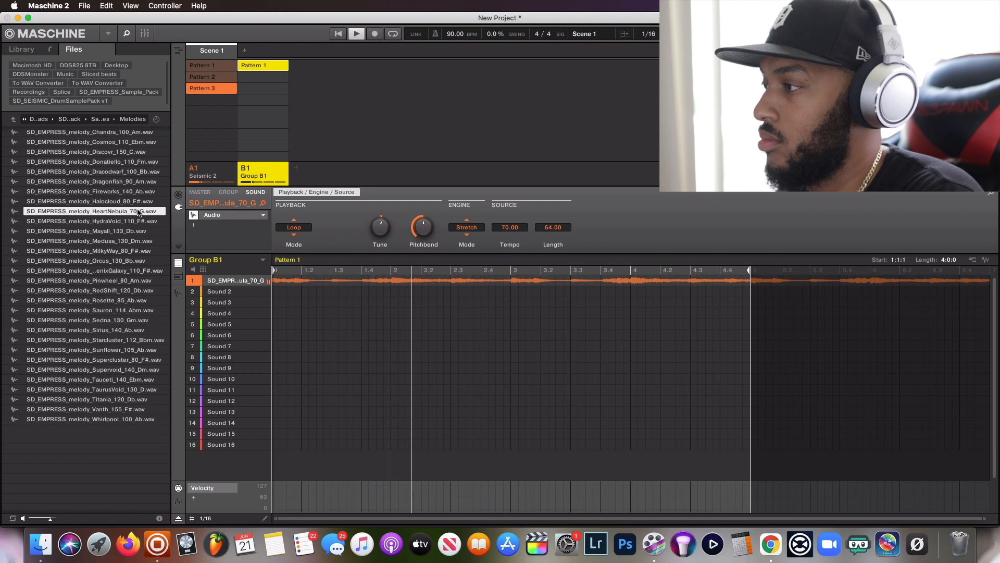
mouse_move(384, 230)
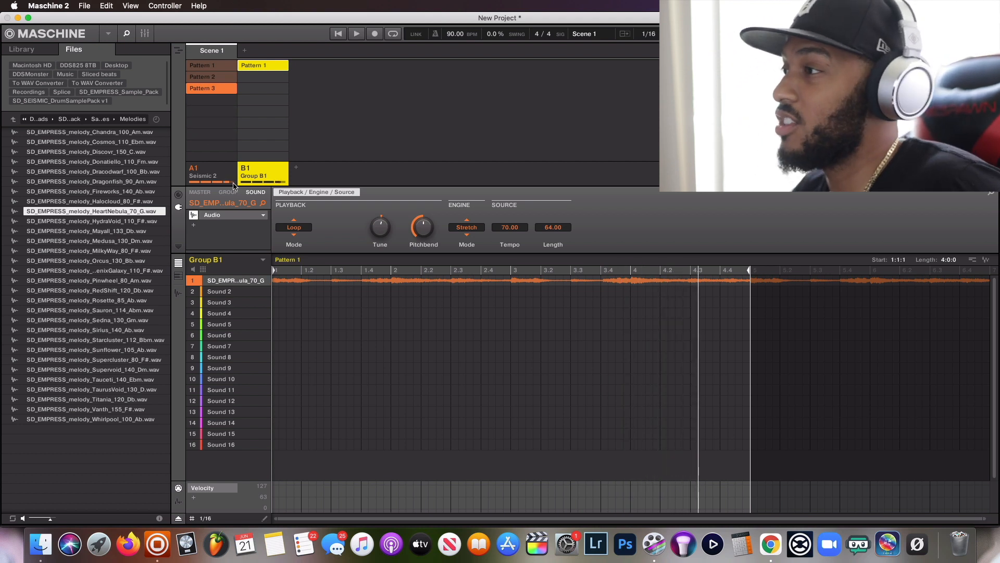
right_click(195, 171)
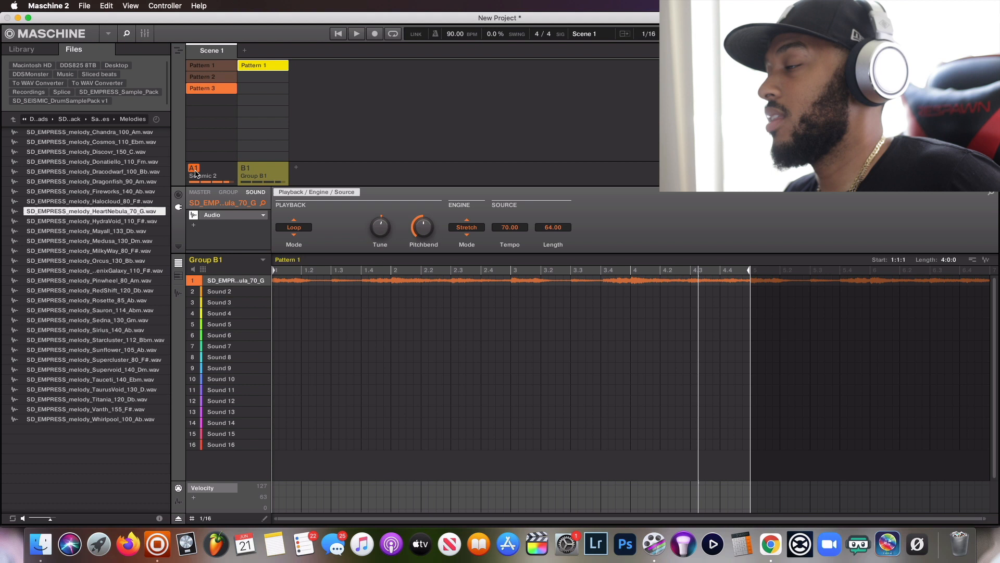